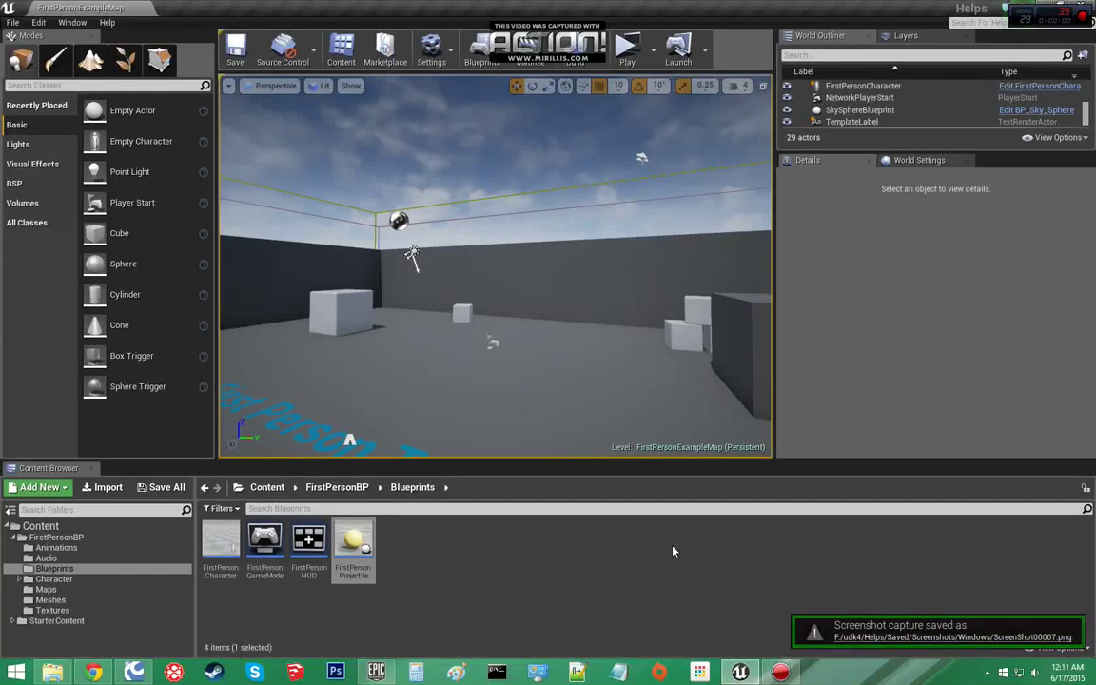
In Project Settings > Collision, add a 'cube' object channel with default response Ignore
click(39, 22)
click(81, 186)
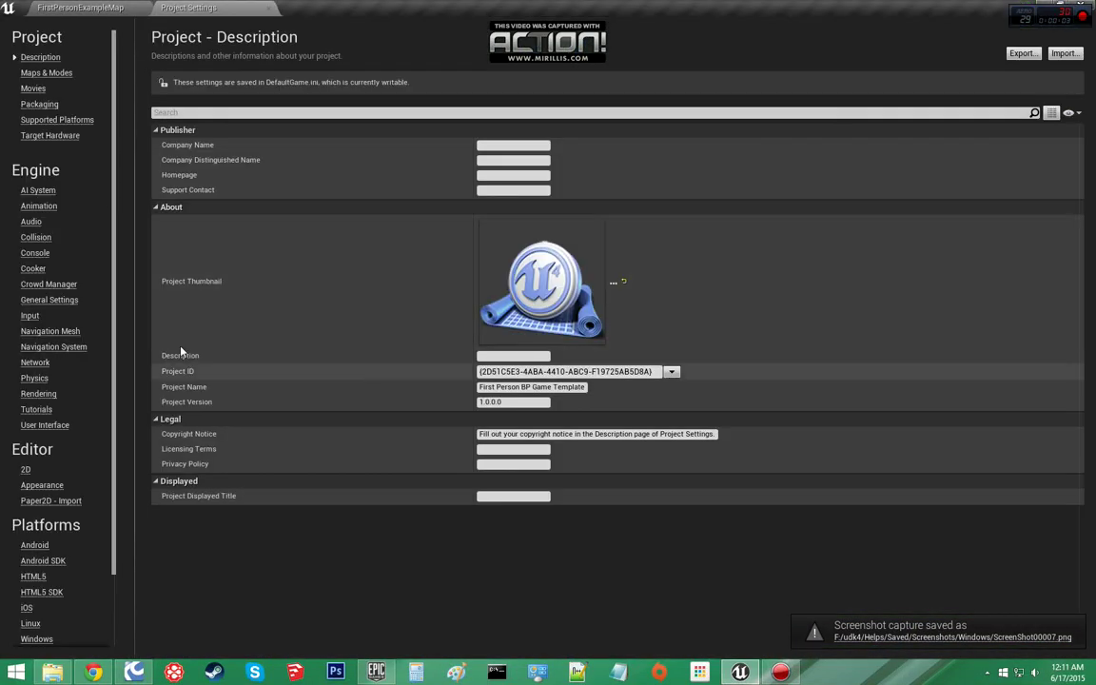
click(35, 238)
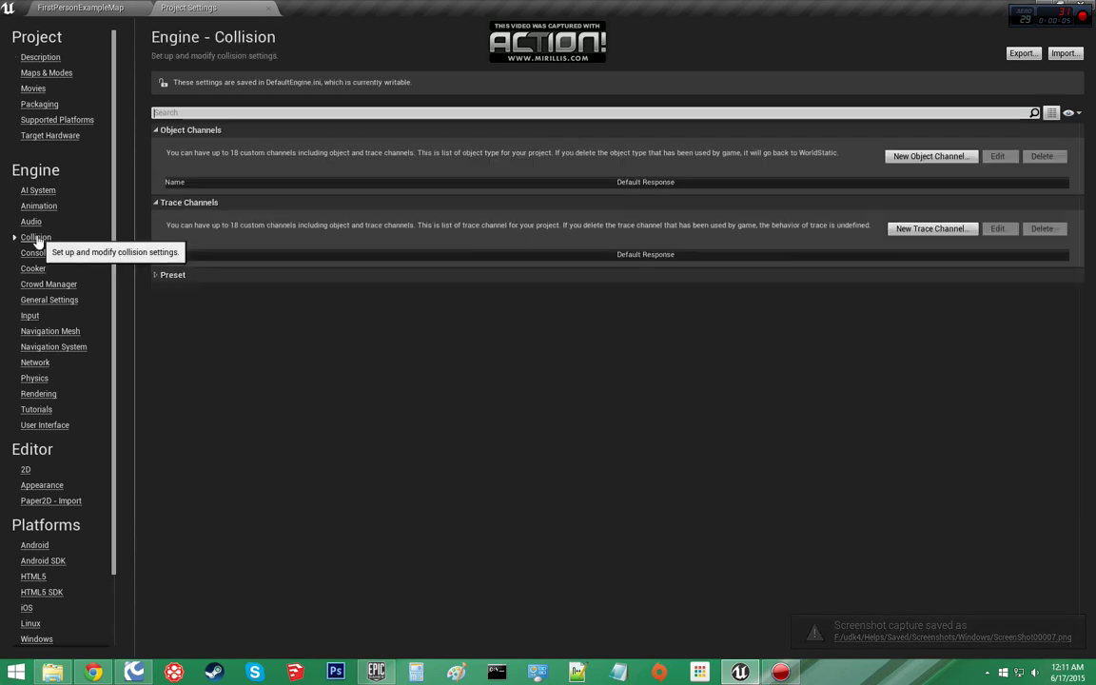
click(922, 158)
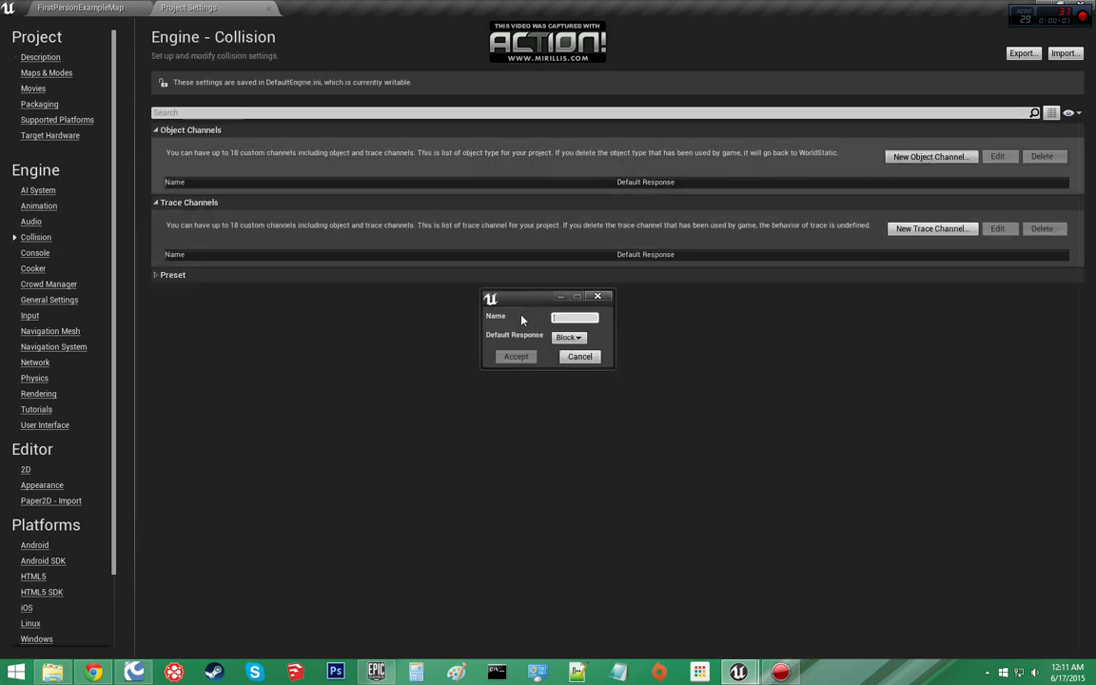
click(574, 338)
click(564, 354)
text(cube)
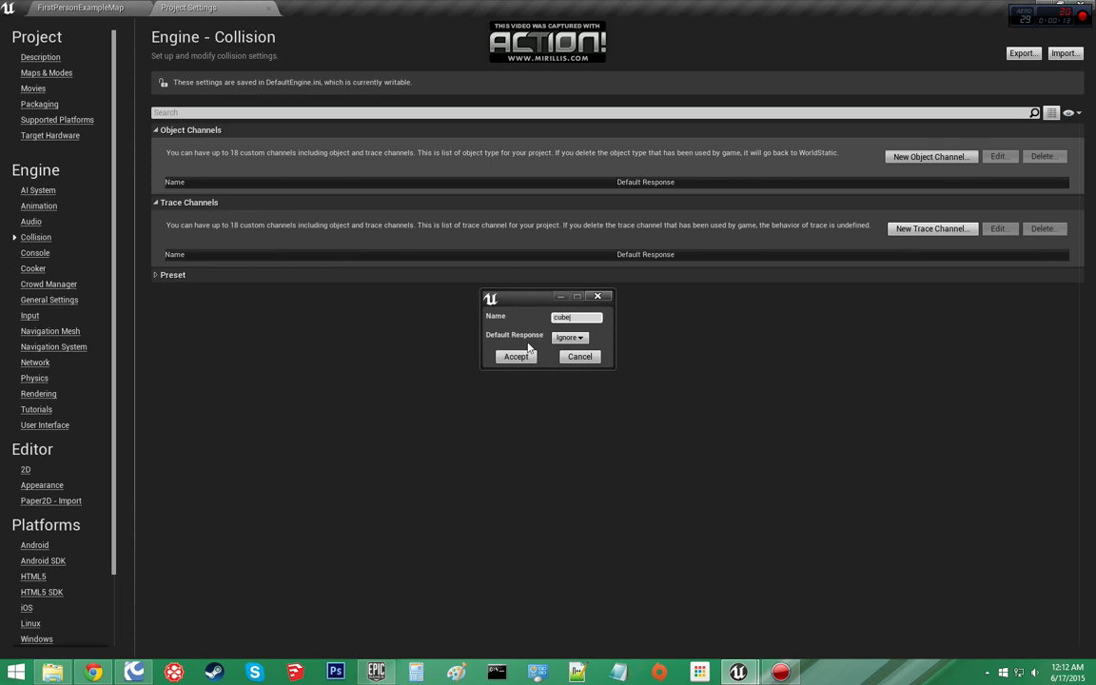
click(521, 359)
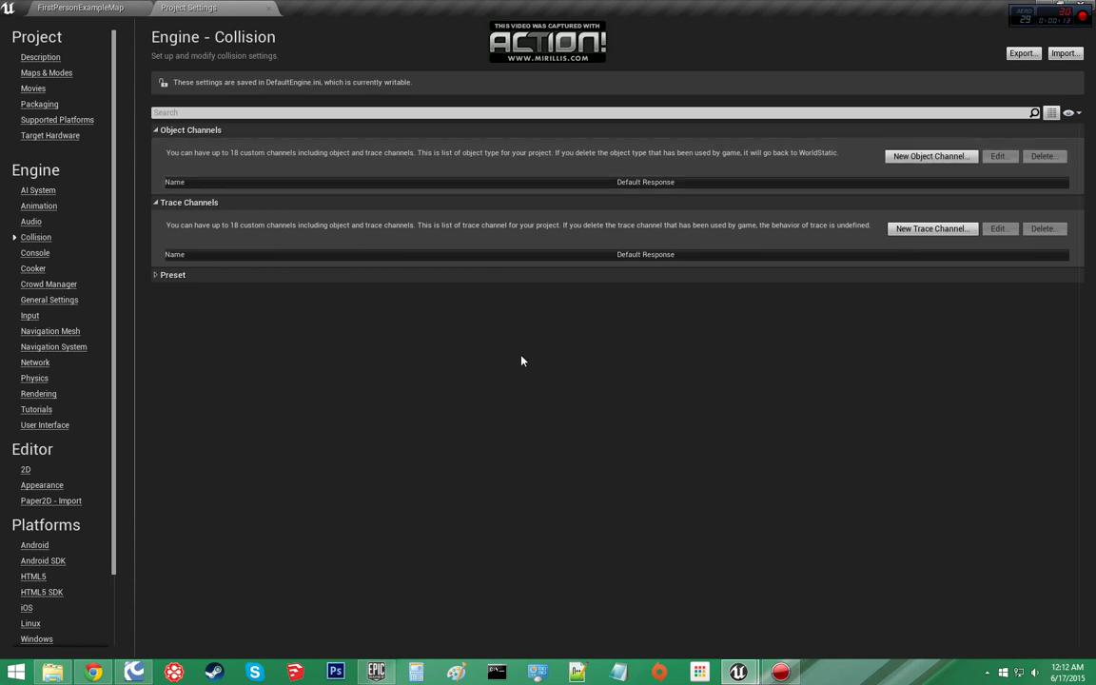
Add a 'shoot' object channel with default response Block and close Project Settings
click(958, 158)
text(shoot)
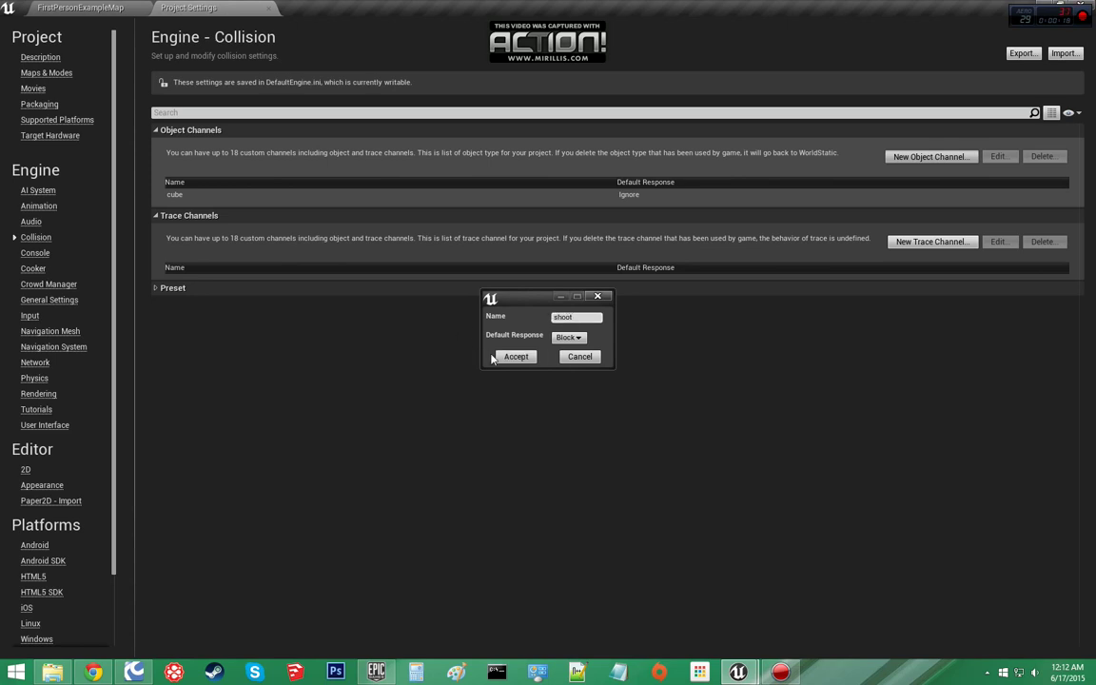
click(499, 358)
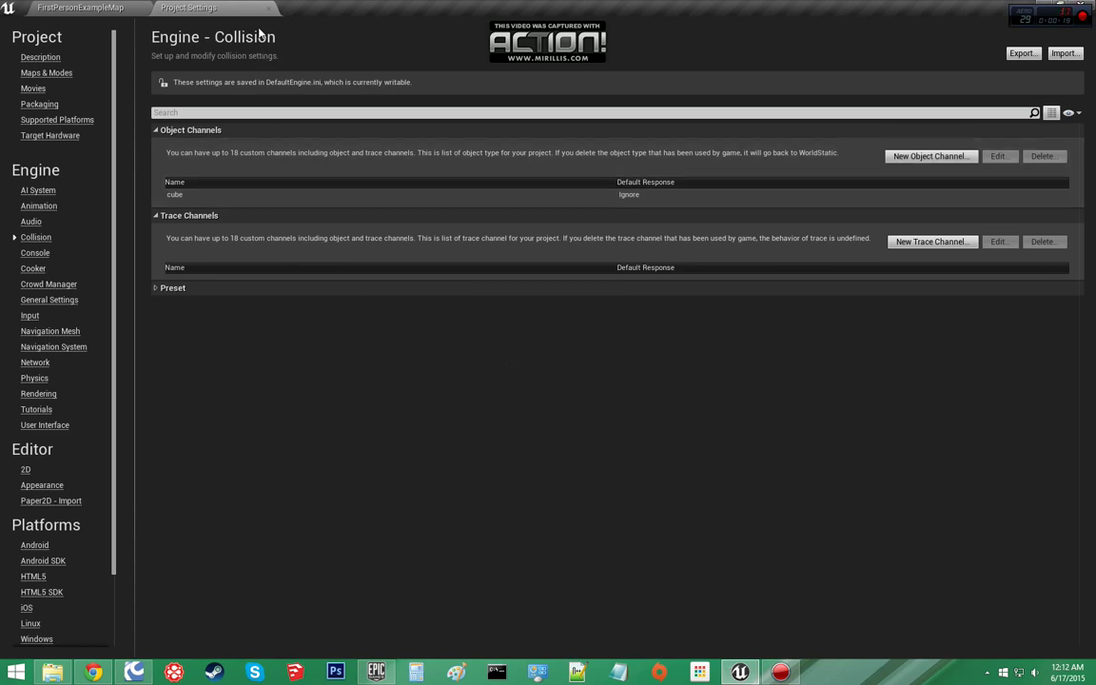
click(269, 8)
Open the FirstPersonProjectile blueprint and switch its collision preset to Custom
double_click(364, 560)
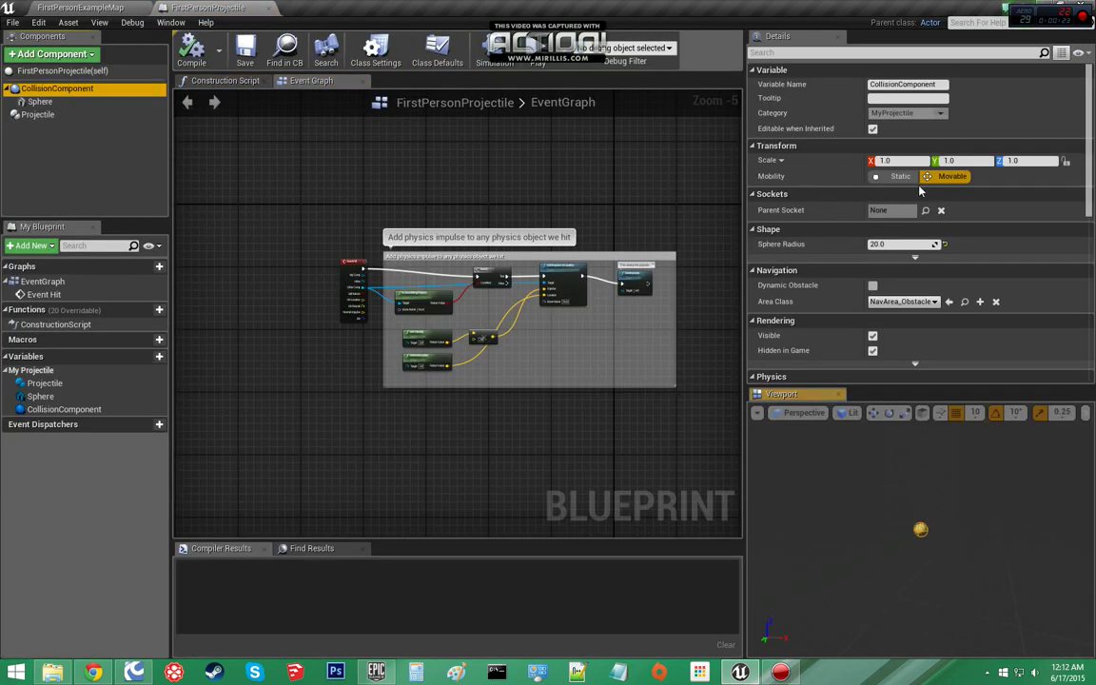
scroll(913, 214, down, 2)
scroll(908, 228, down, 3)
scroll(903, 246, down, 1)
scroll(903, 246, down, 1)
click(752, 241)
click(894, 242)
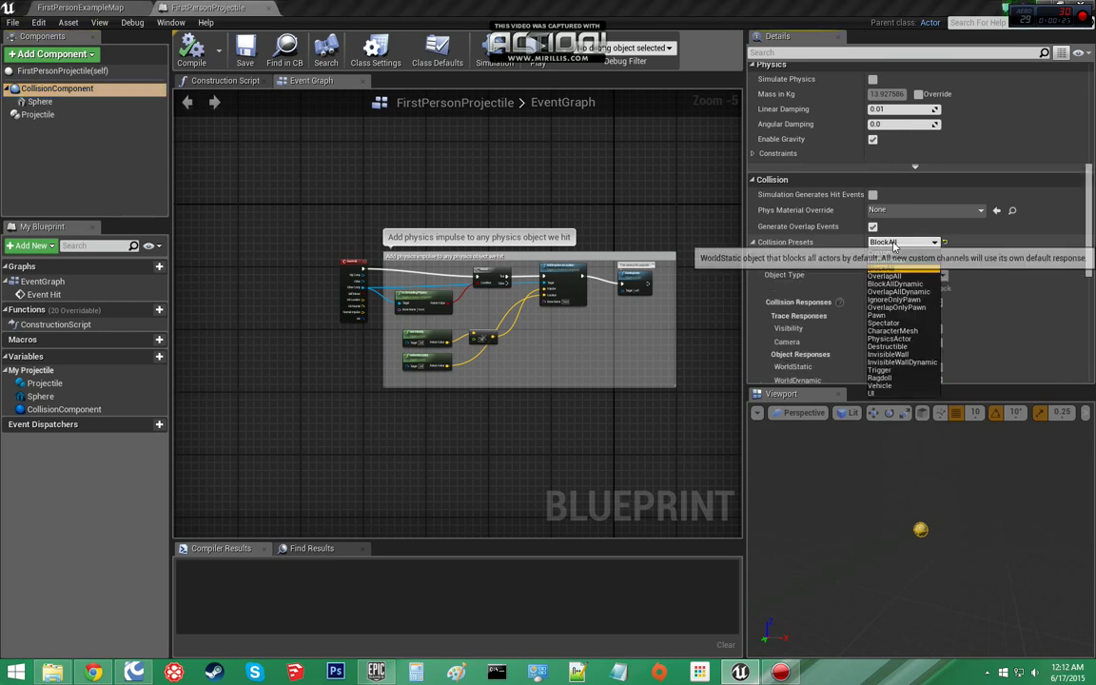
click(884, 252)
scroll(856, 276, down, 2)
click(872, 344)
click(872, 359)
Set the projectile's object type to shoot, block cube, then compile and close it
click(906, 171)
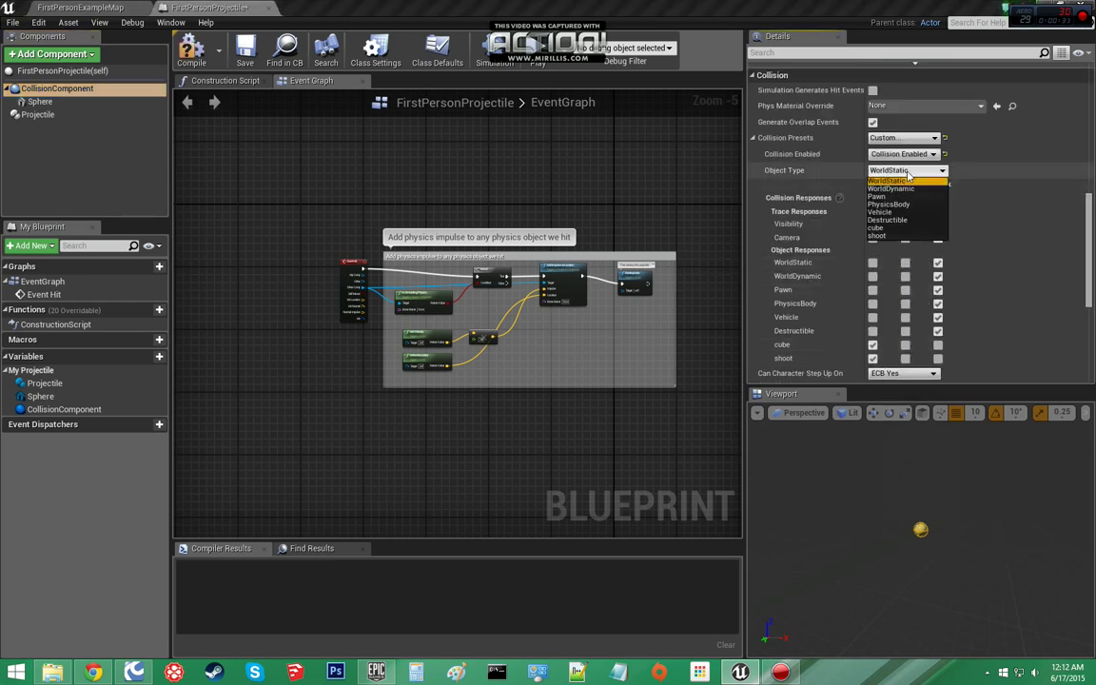
click(892, 236)
click(938, 344)
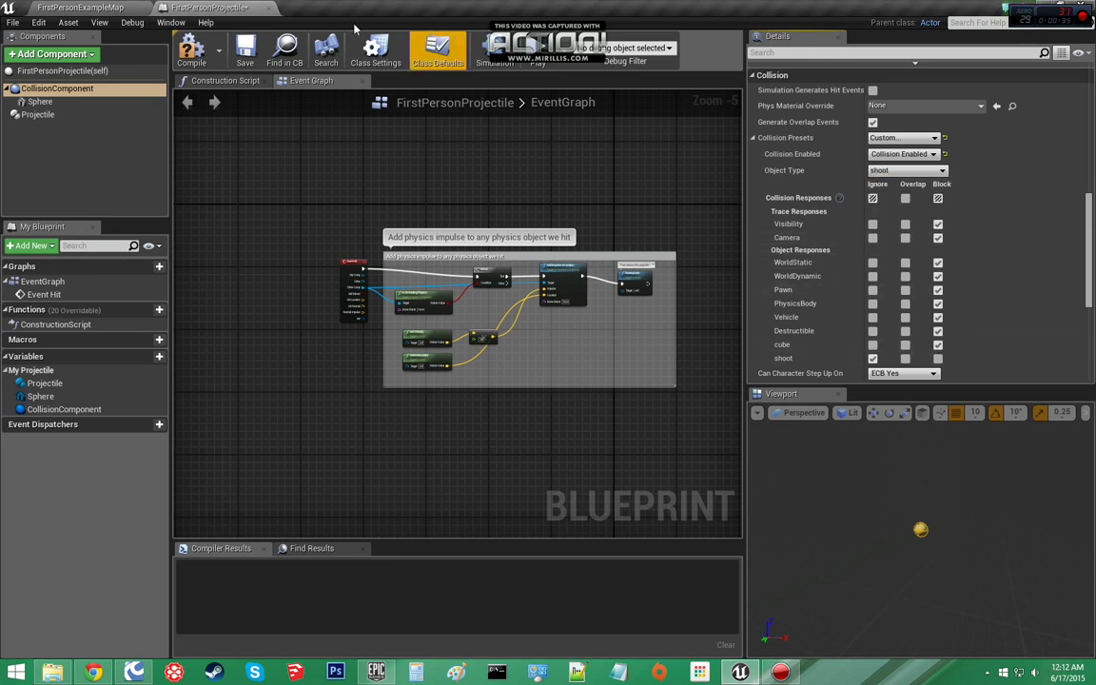
click(185, 47)
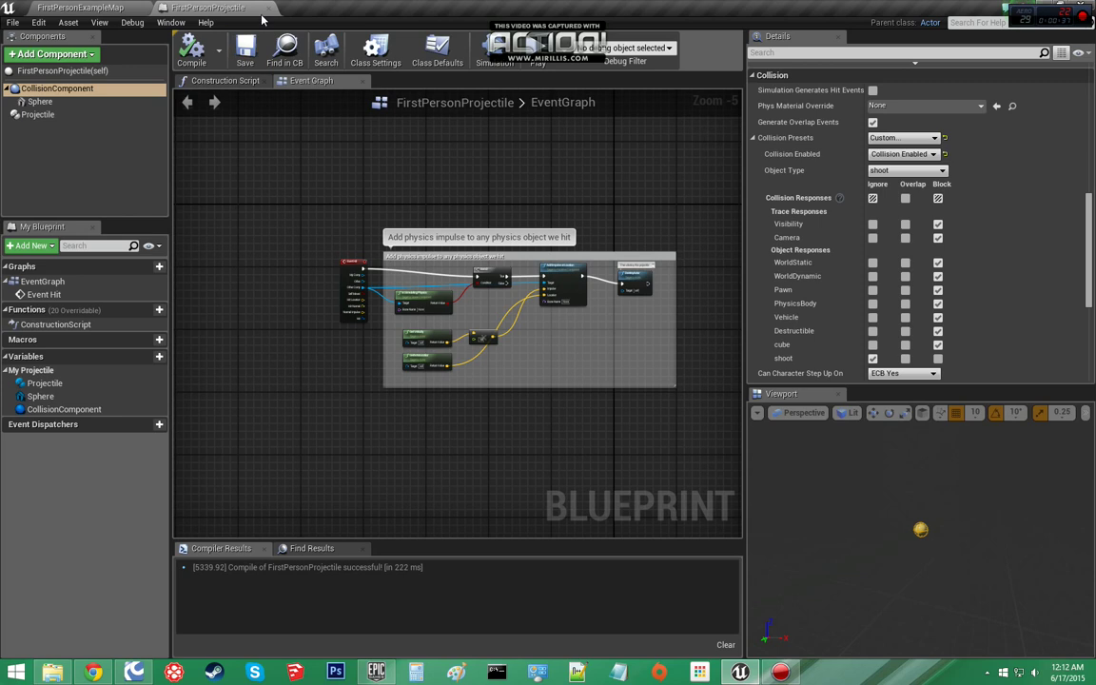
click(269, 9)
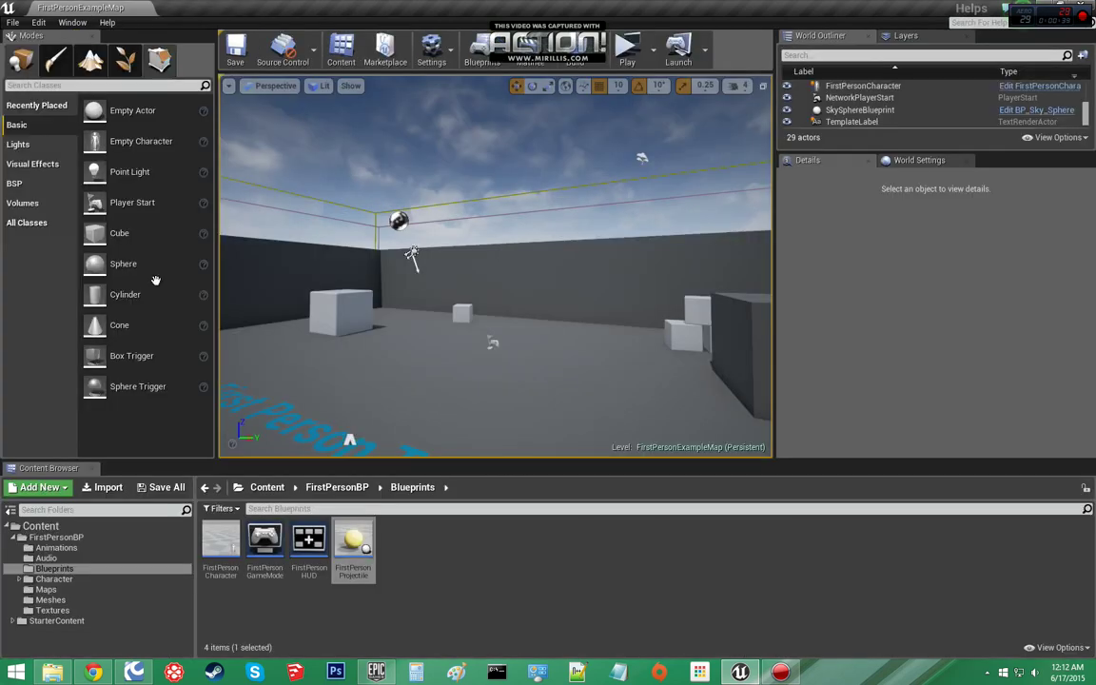
Create an Actor blueprint class named ScaleCube in the Content Browser and open it
right_click(428, 555)
click(491, 335)
click(421, 218)
text(ScaleCube)
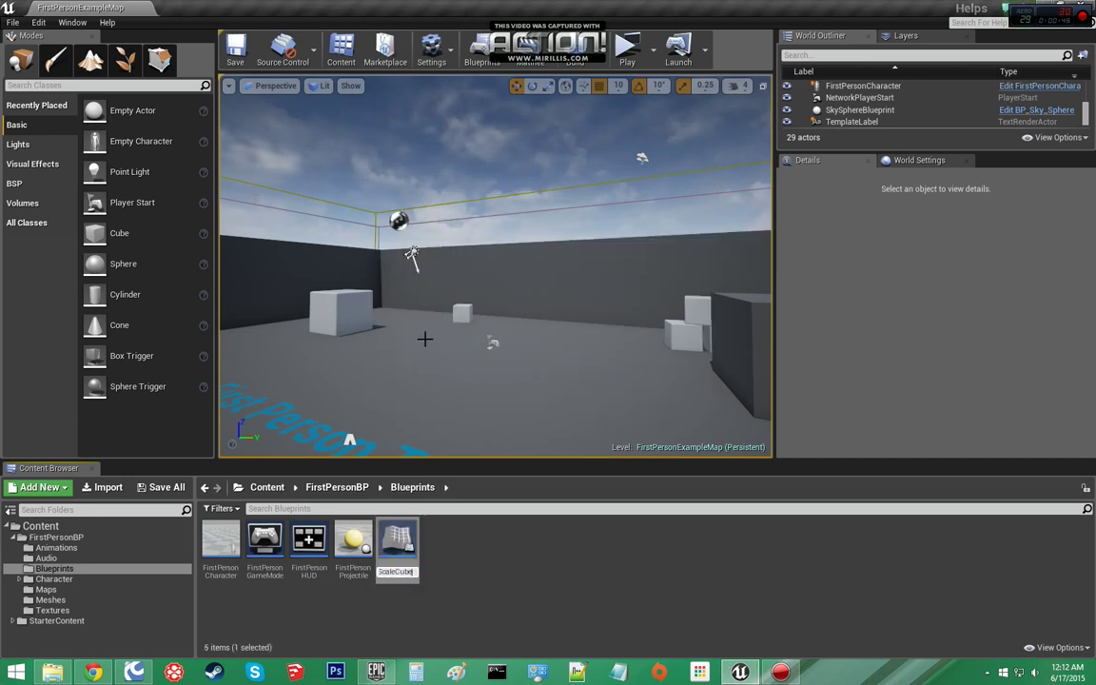
key(Return)
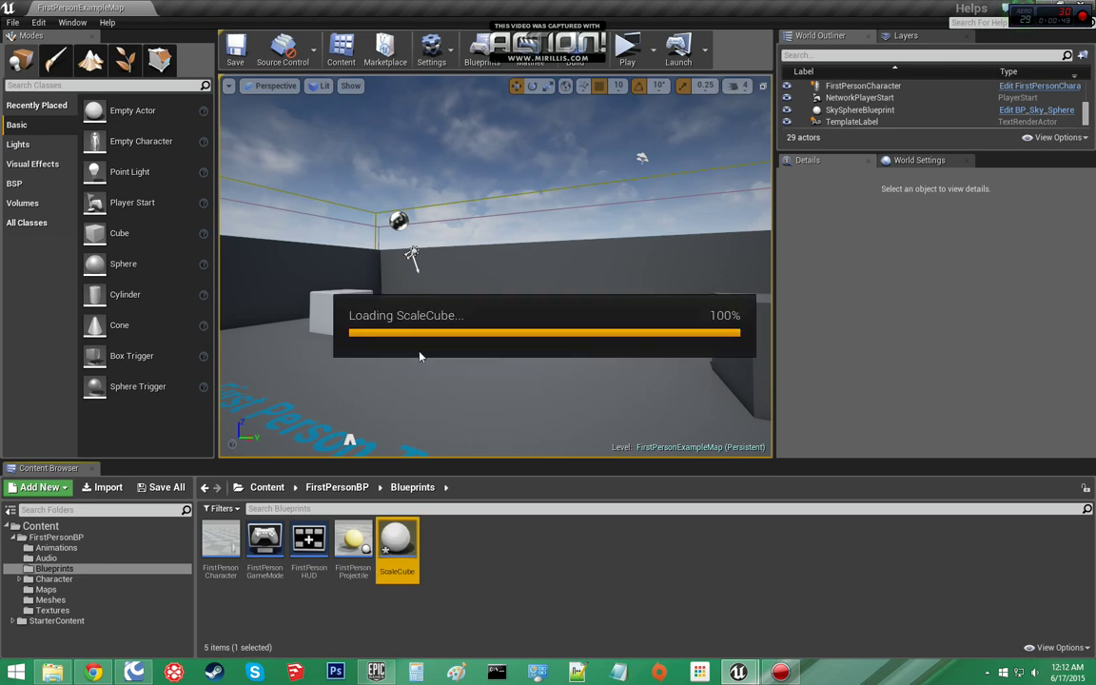
double_click(396, 544)
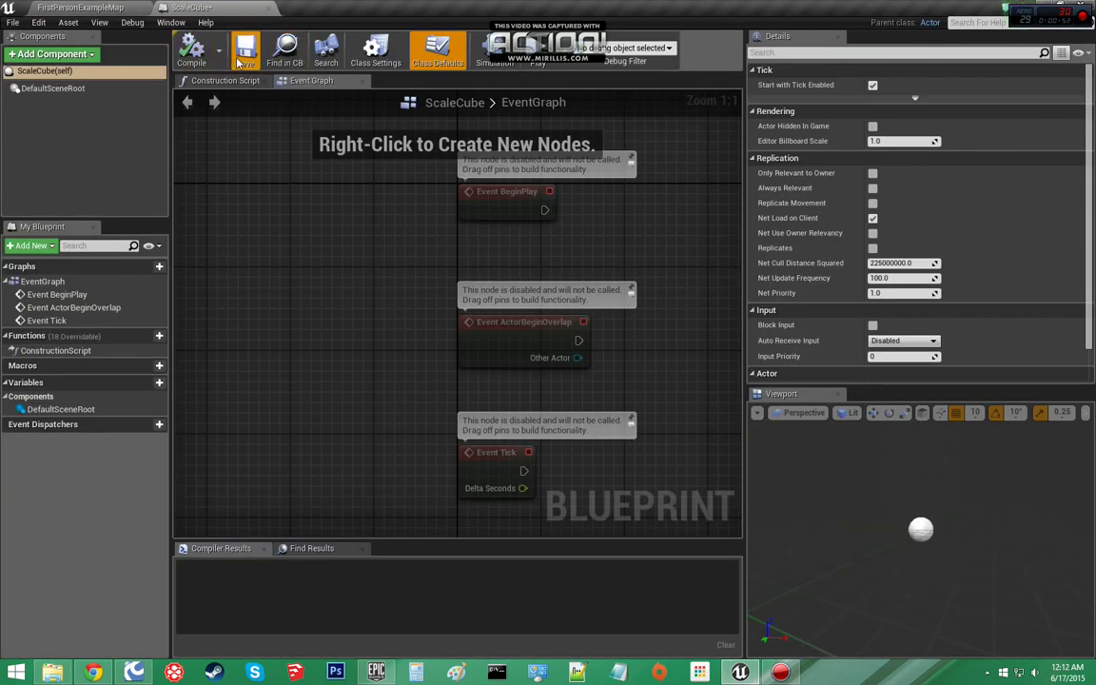
Add a Static Mesh component named cube to ScaleCube
click(65, 57)
text(st)
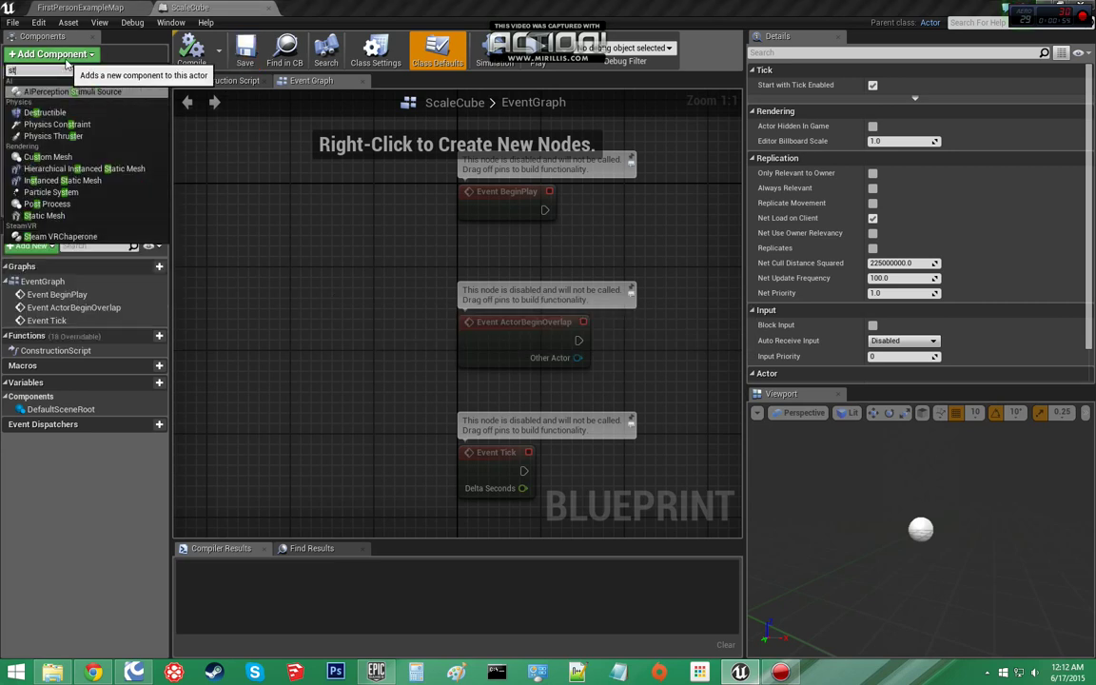
text(atic)
click(70, 114)
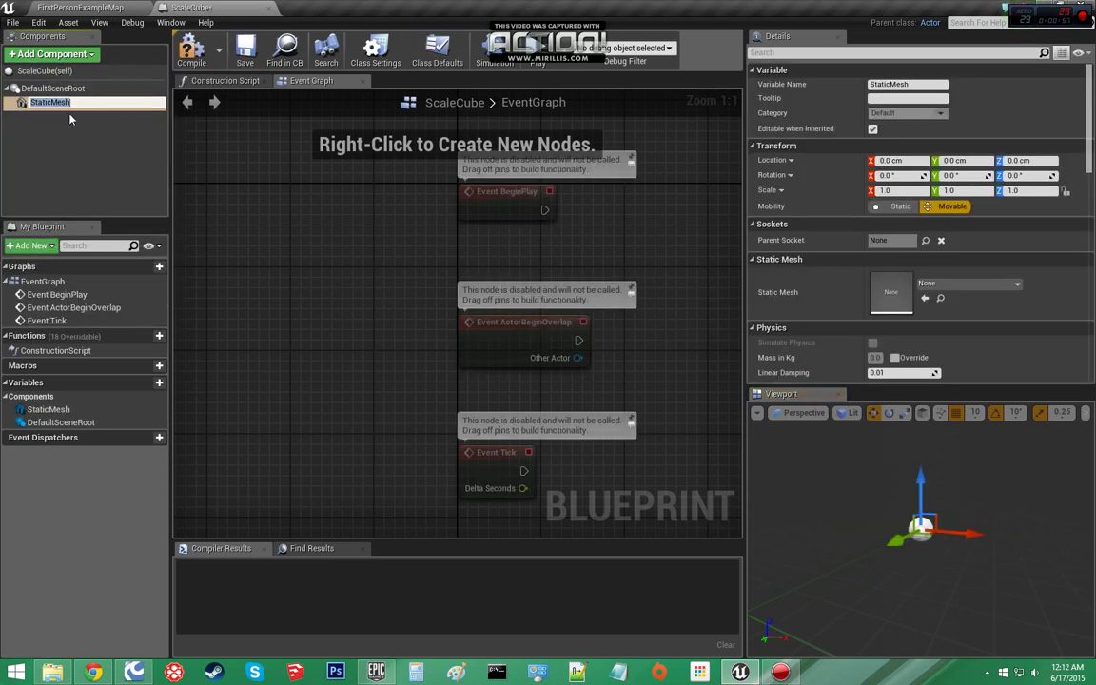
text(H)
text(e)
key(Return)
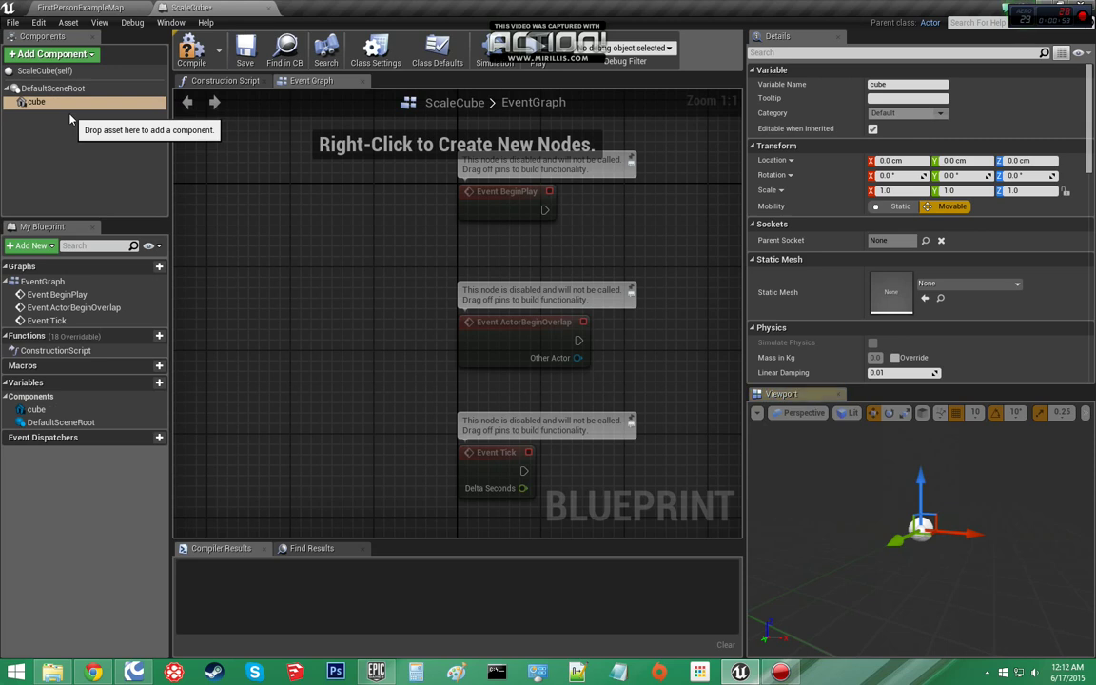
Add a Box Collision component and attach it under the cube component
click(52, 54)
scroll(62, 210, down, 5)
scroll(55, 186, down, 1)
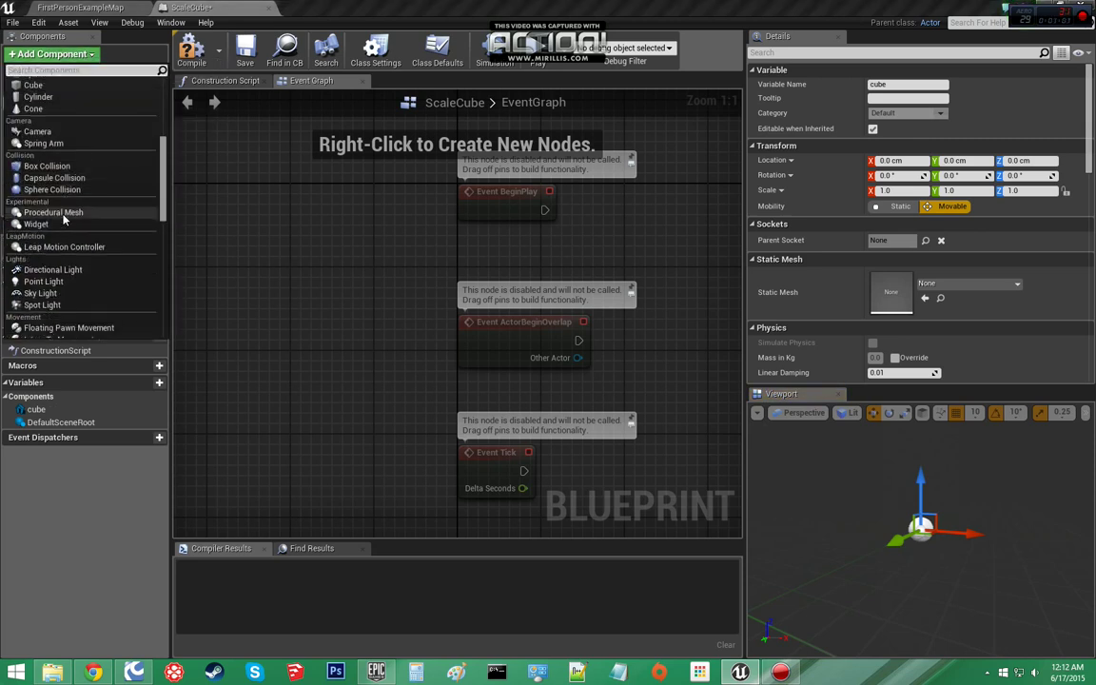
click(50, 169)
click(36, 101)
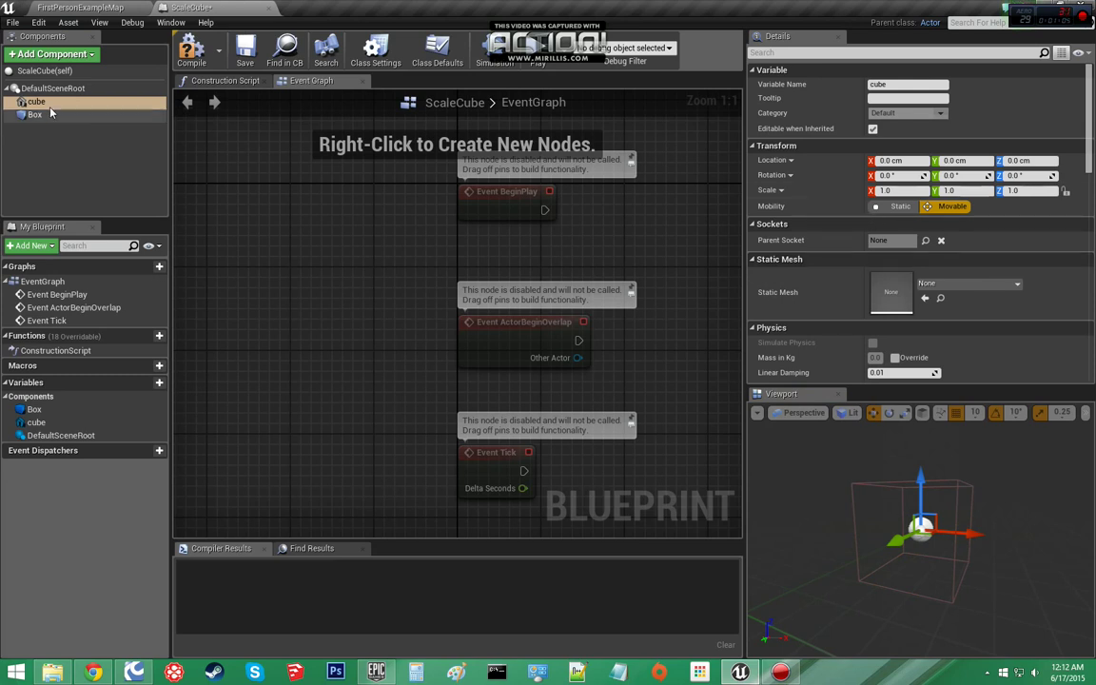
drag(36, 114, 47, 102)
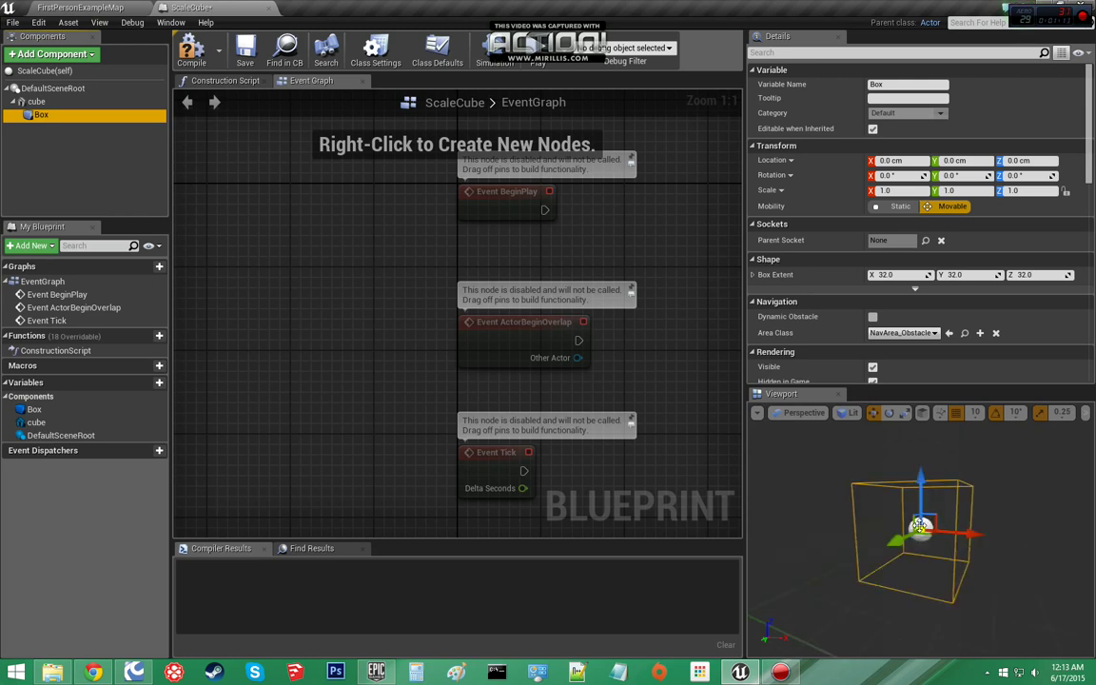
Give the cube the FirstPersonCube_Rounded mesh and the M_Basic_Wall material
click(36, 102)
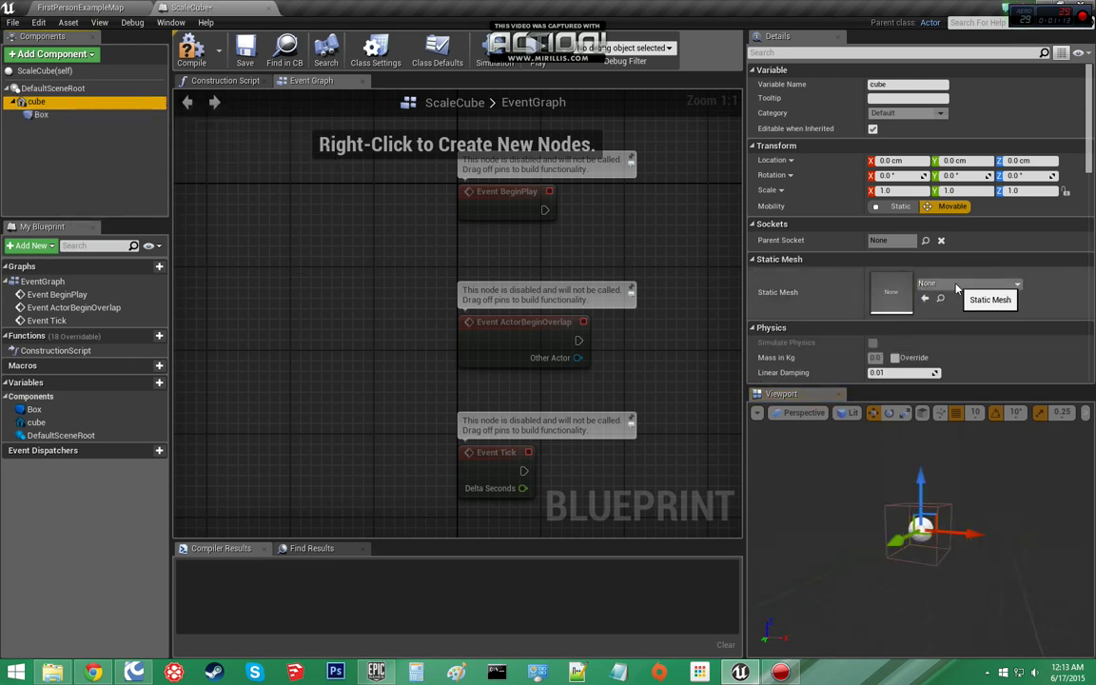
click(965, 283)
click(970, 491)
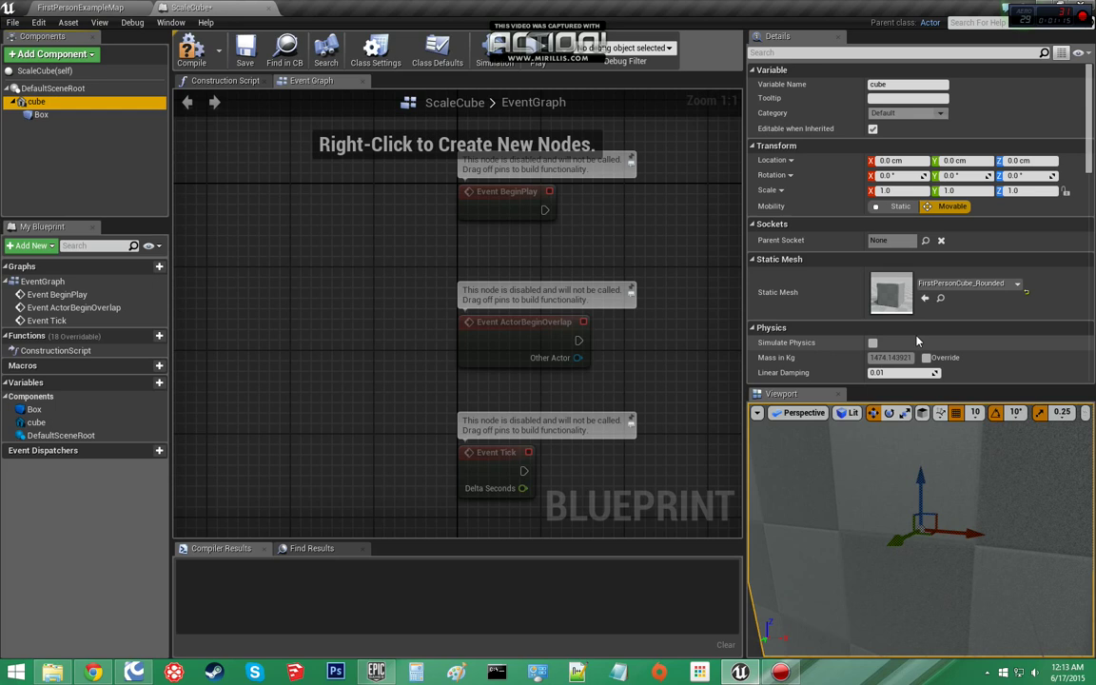
click(970, 345)
click(913, 293)
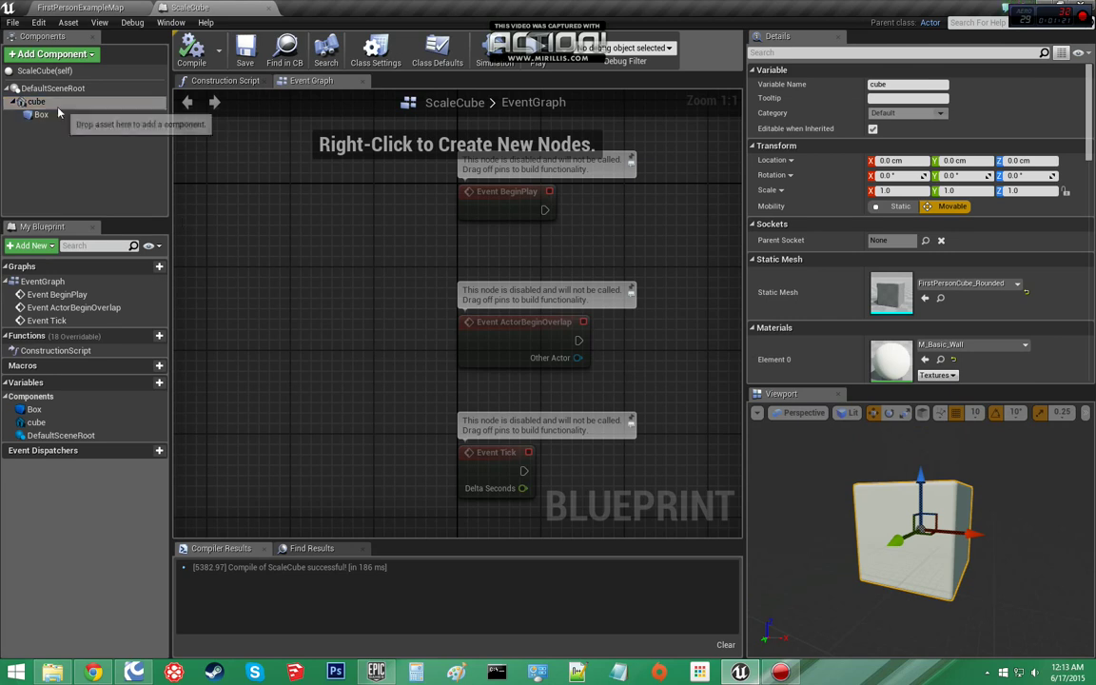
scroll(935, 304, down, 1)
scroll(935, 304, down, 2)
scroll(934, 303, up, 2)
click(84, 115)
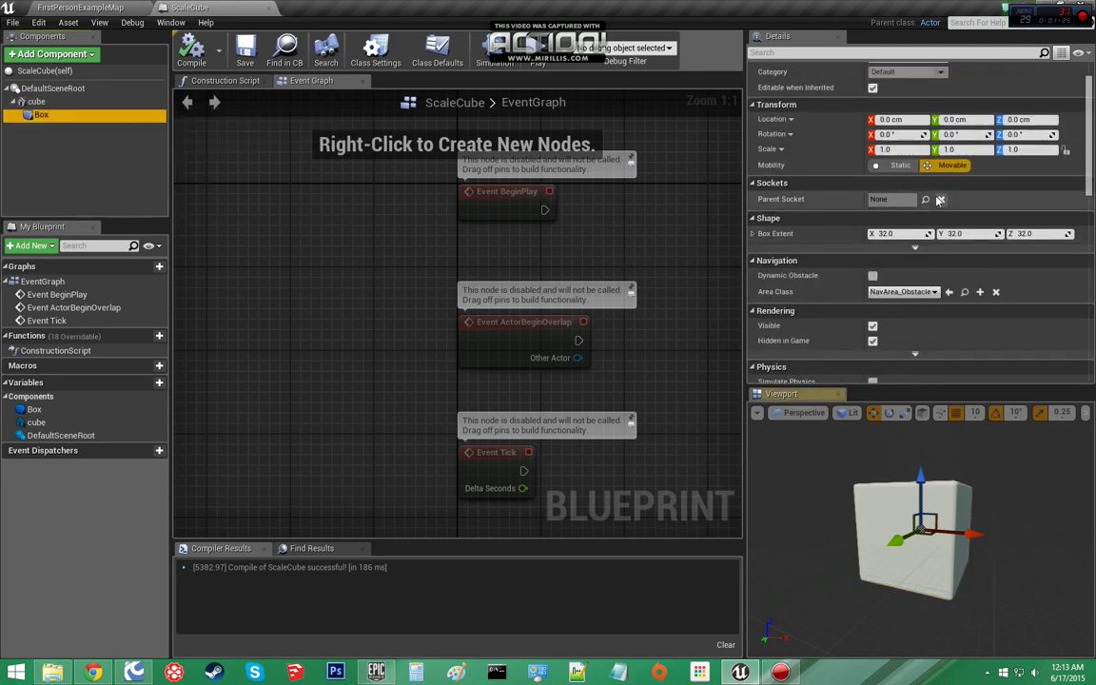
click(901, 234)
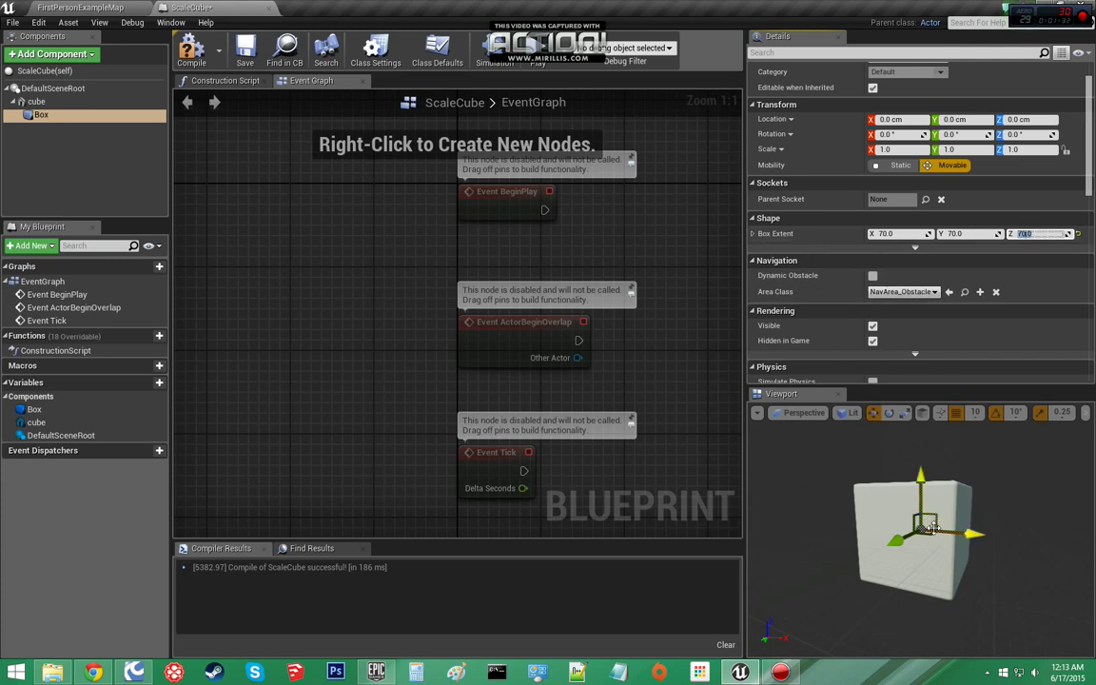
drag(839, 466, 856, 476)
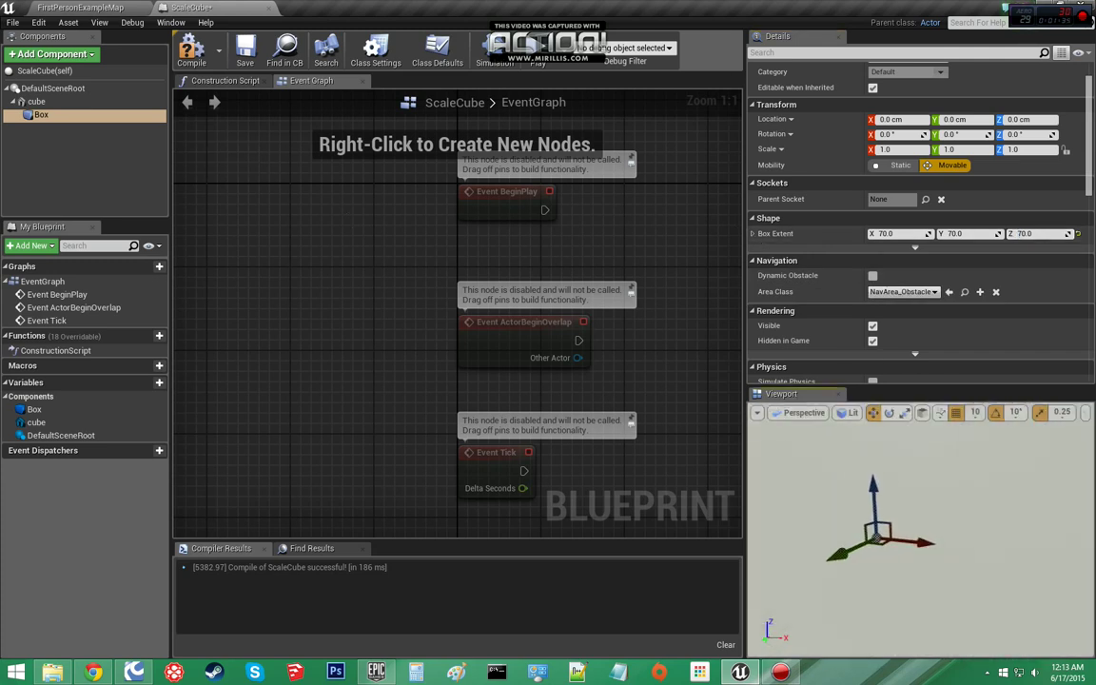
click(48, 115)
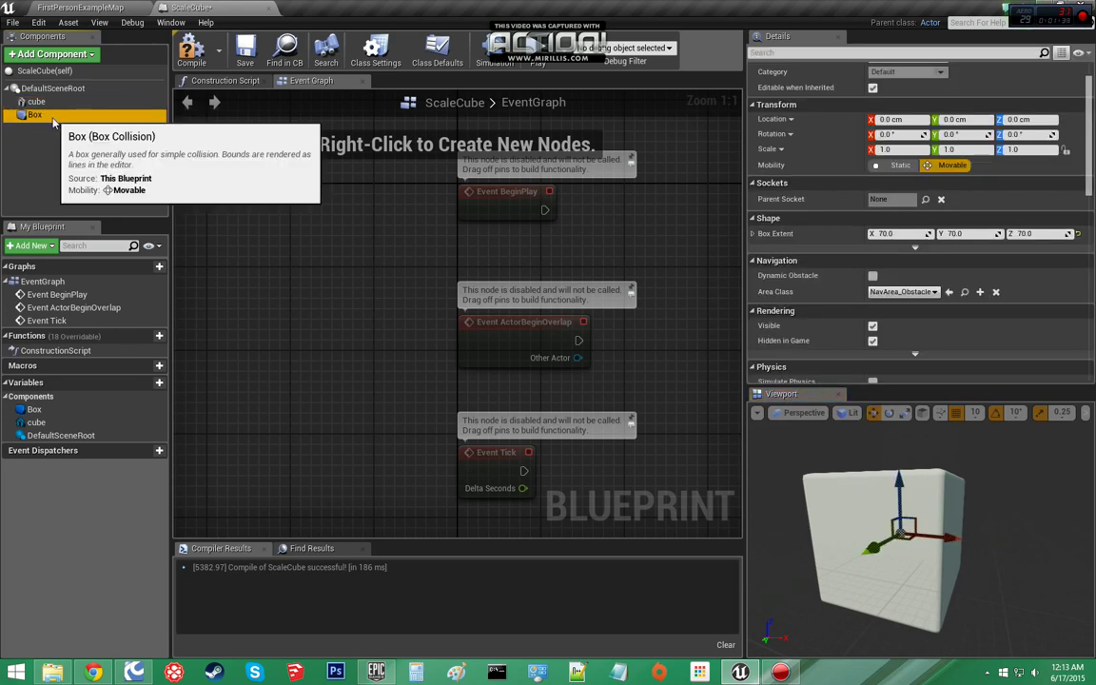
click(47, 116)
scroll(894, 495, down, 3)
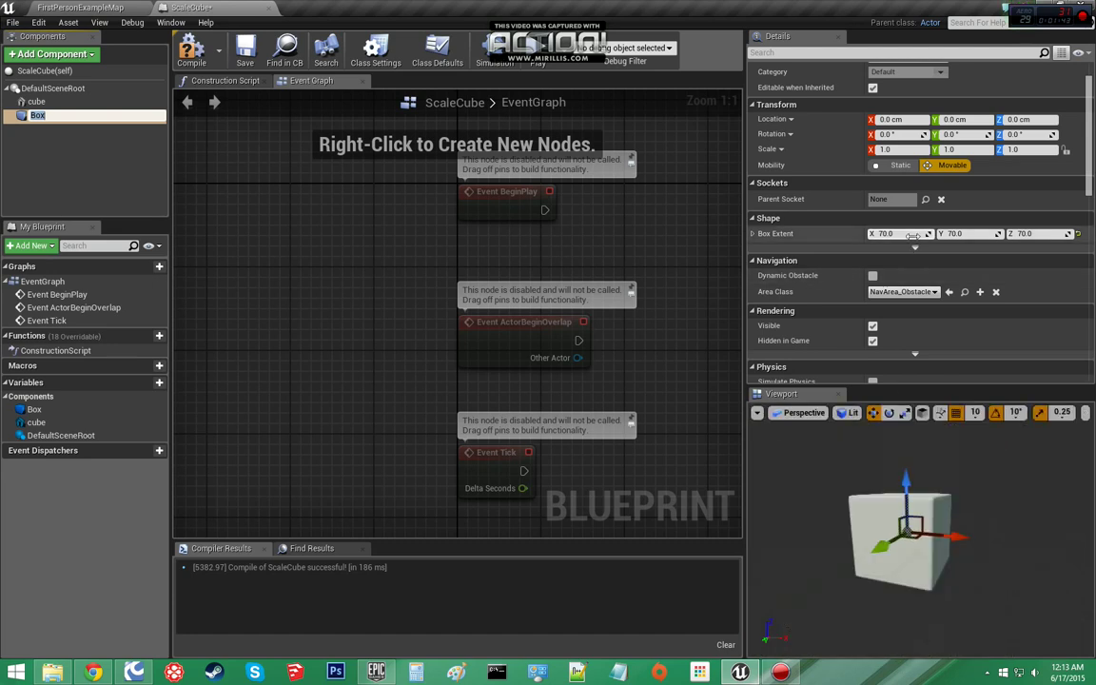
click(40, 124)
Delete the old Box component and add a new Box Collision component
click(29, 115)
key(Delete)
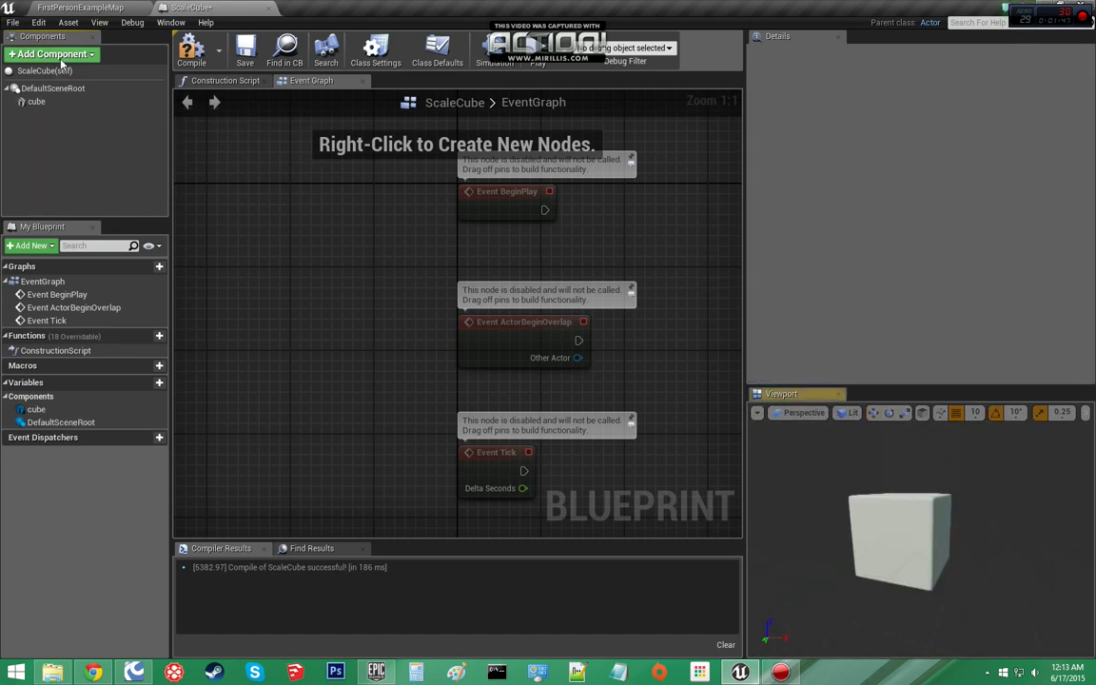
click(60, 59)
scroll(85, 204, down, 5)
scroll(76, 210, up, 1)
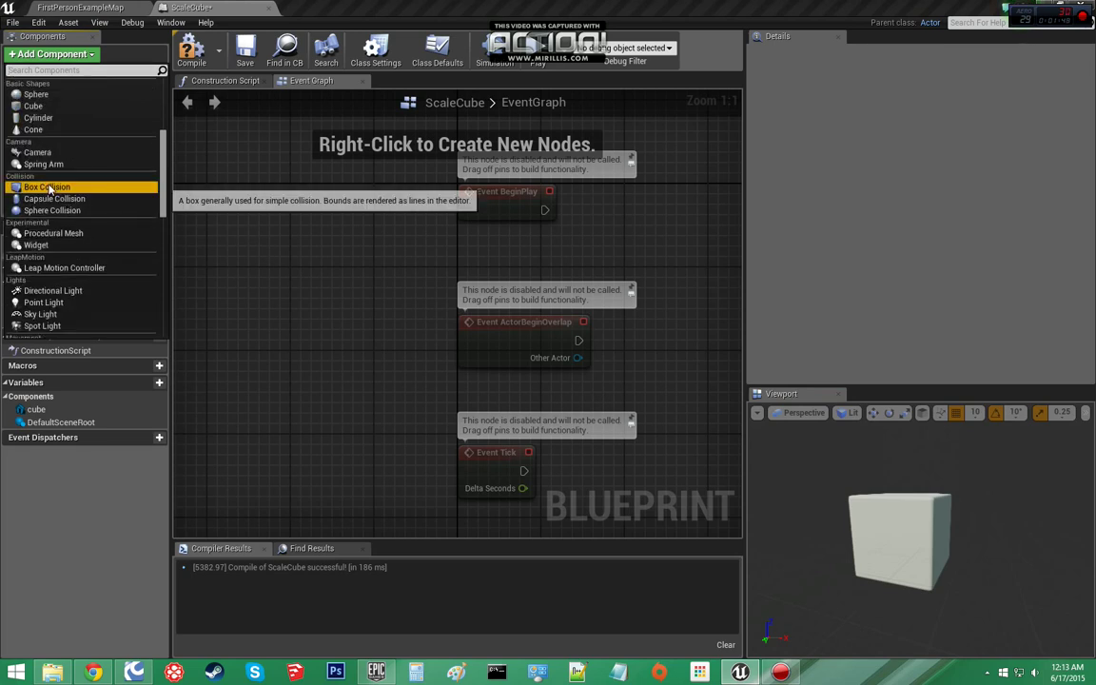
click(49, 189)
Attach the new Box collision under the cube component
click(100, 138)
click(34, 115)
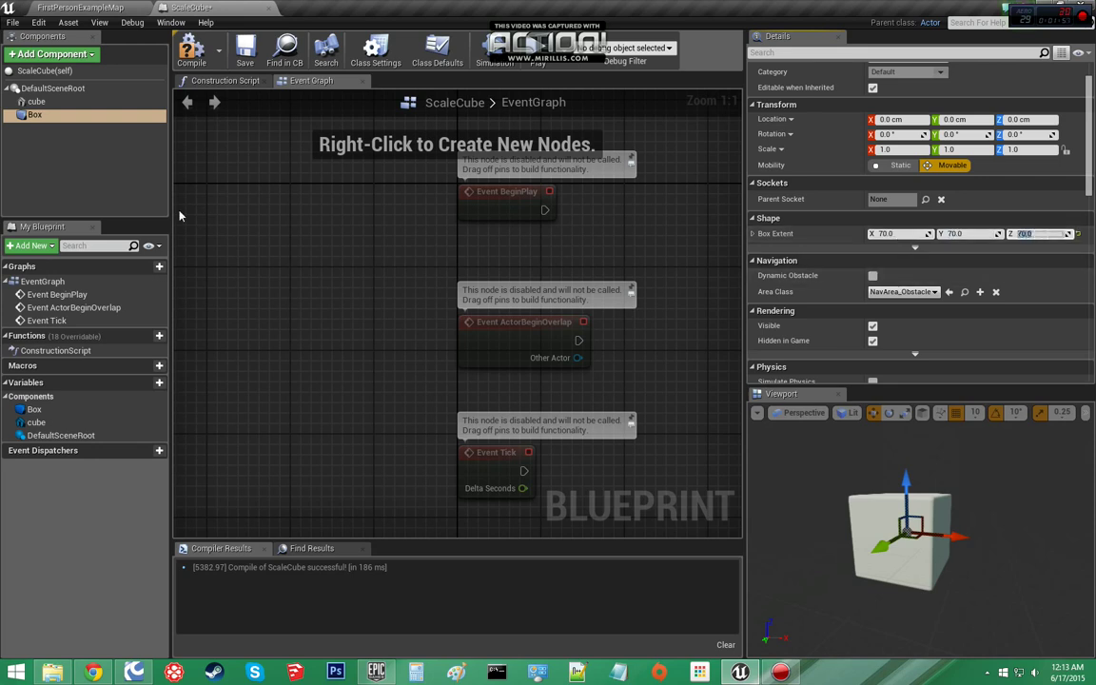
click(44, 154)
mouse_move(868, 543)
mouse_down()
mouse_move(884, 547)
mouse_move(884, 532)
mouse_move(885, 562)
mouse_up()
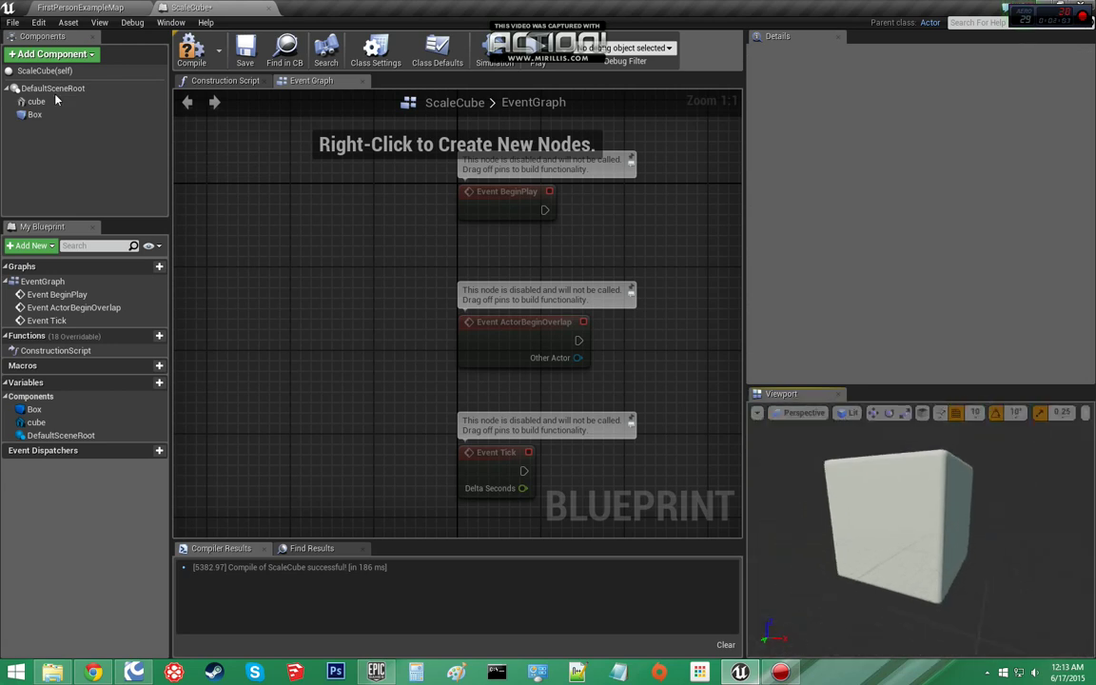
drag(43, 113, 40, 110)
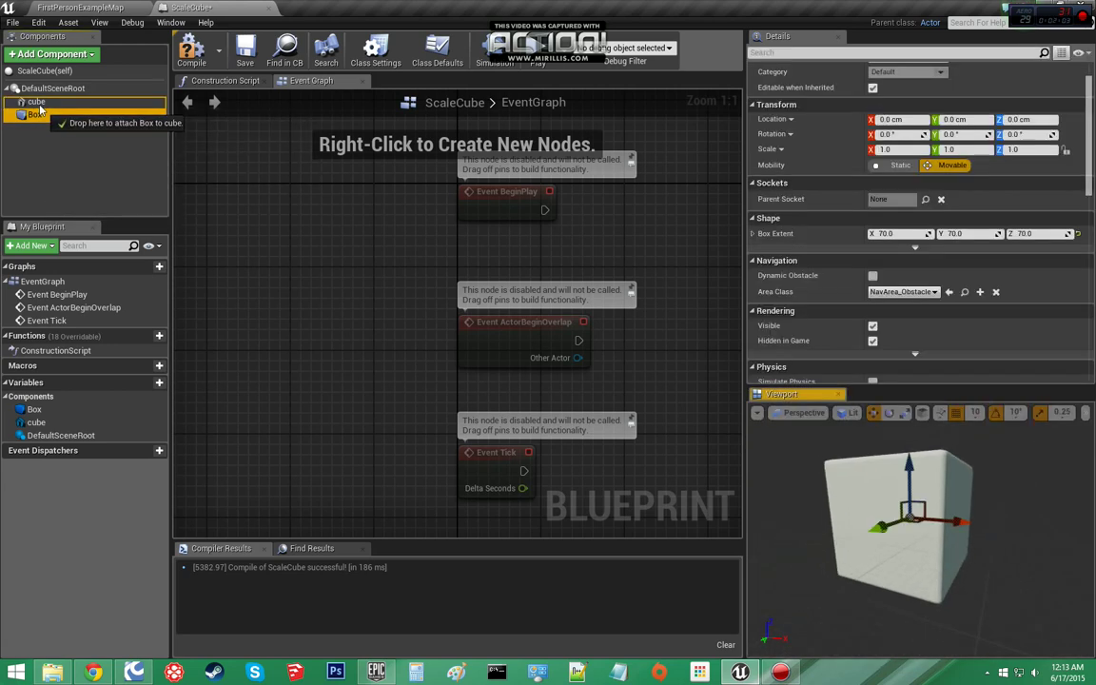
click(36, 100)
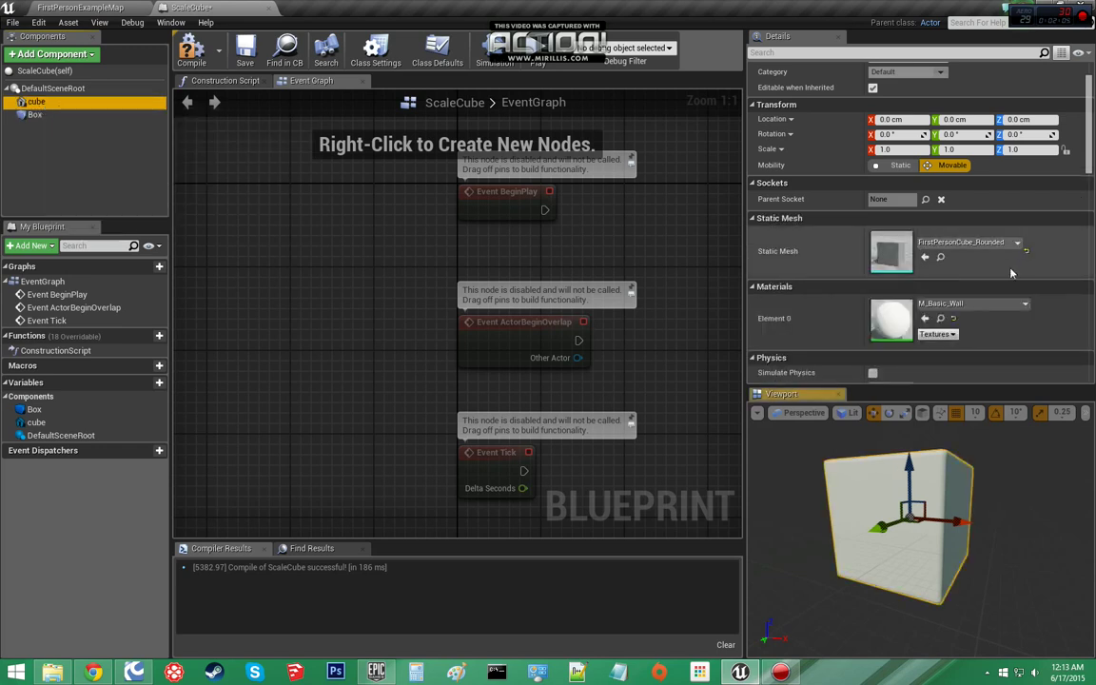
click(898, 150)
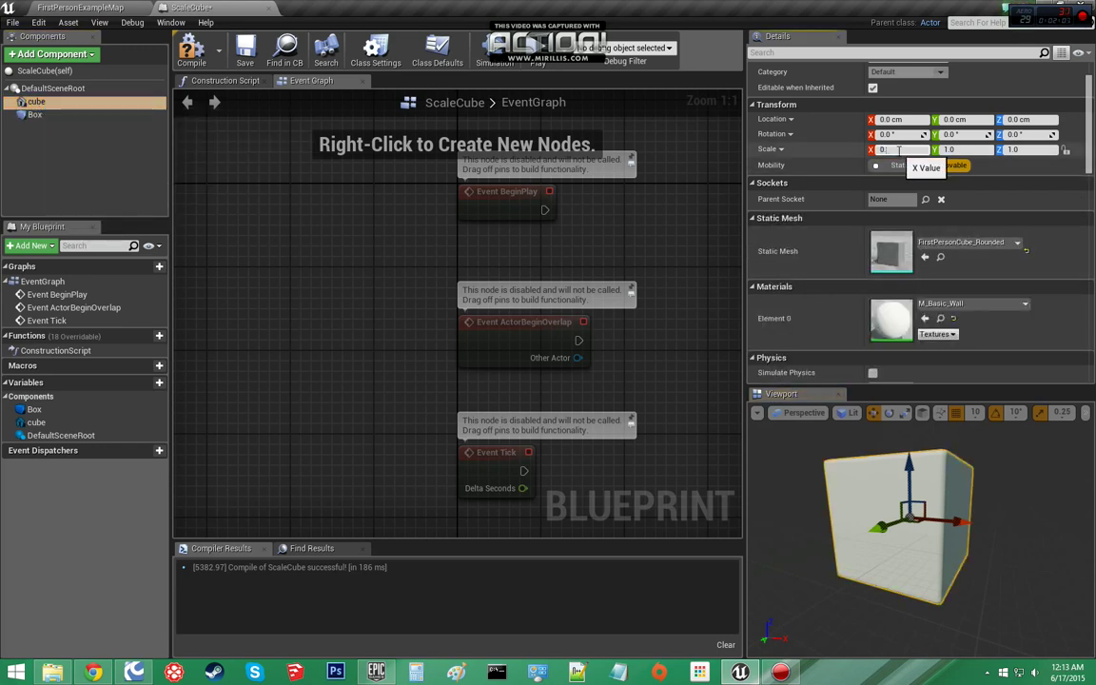
Set the cube mesh's scale to 0.5 on X, Y and Z
key(Tab)
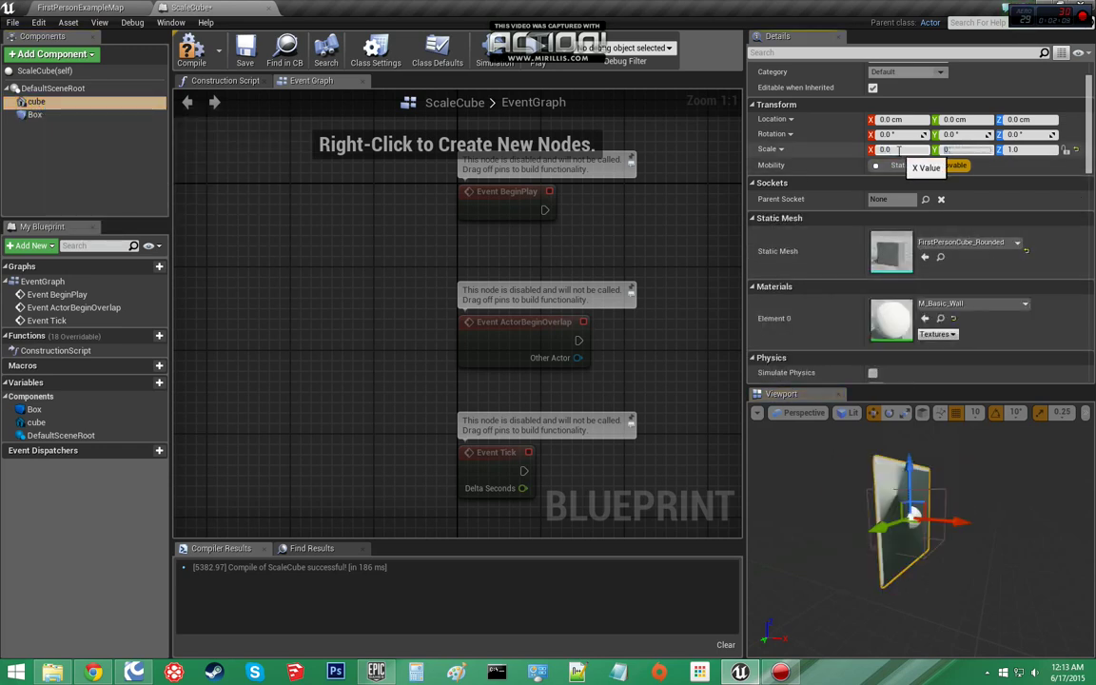
text(0.5)
key(Tab)
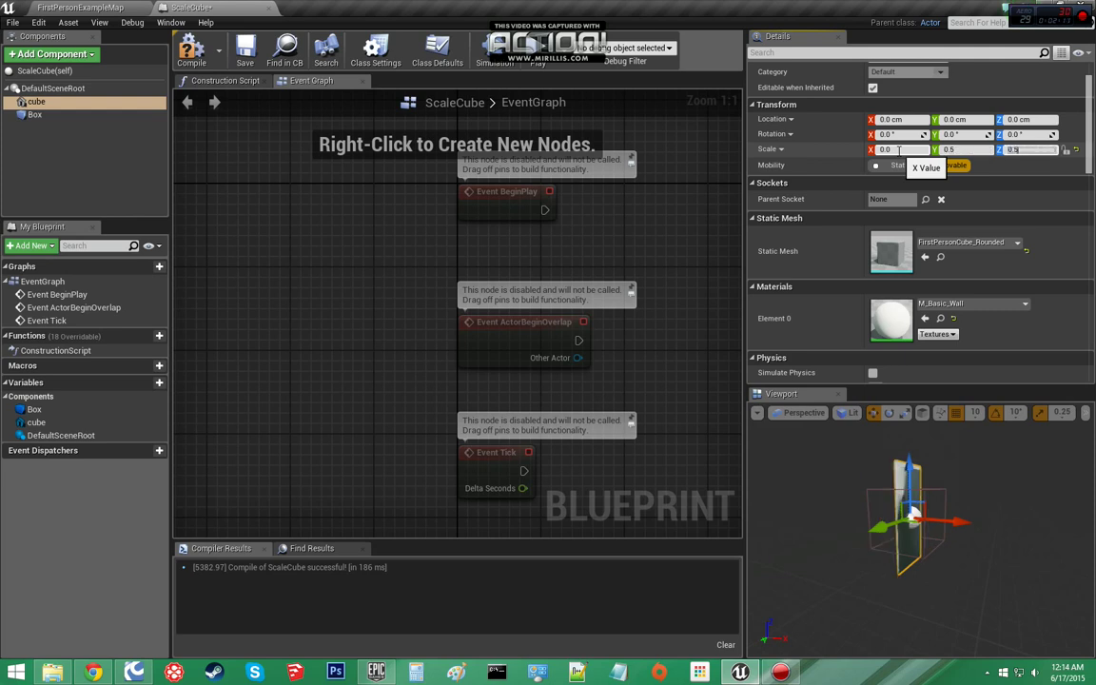
click(897, 151)
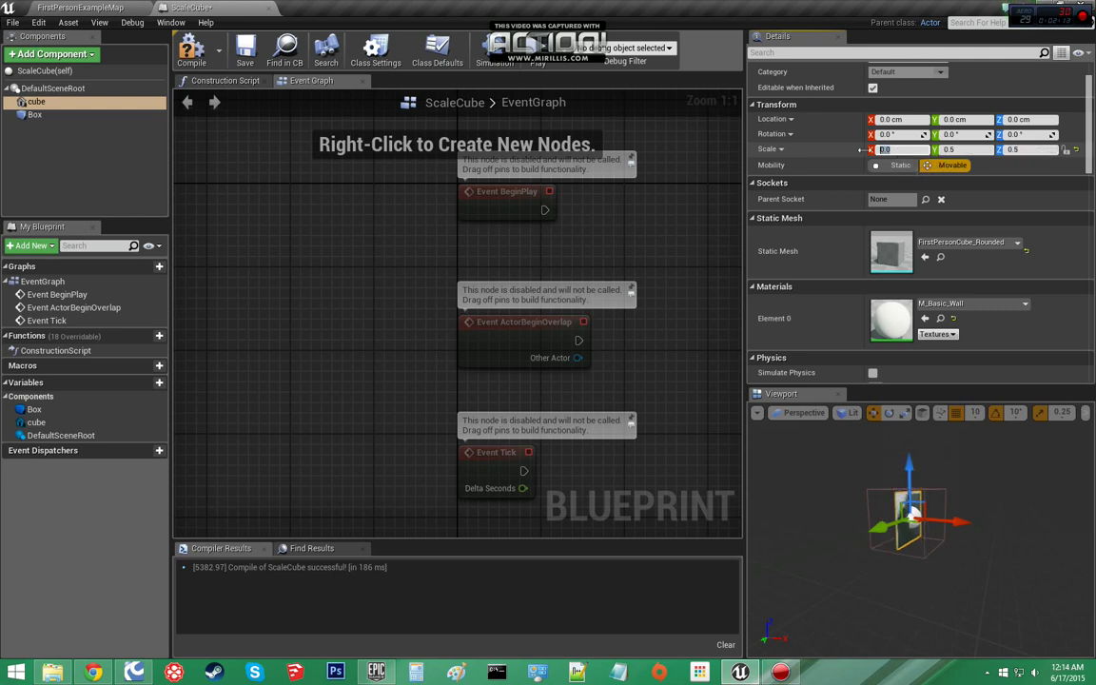
text(0.5)
key(Return)
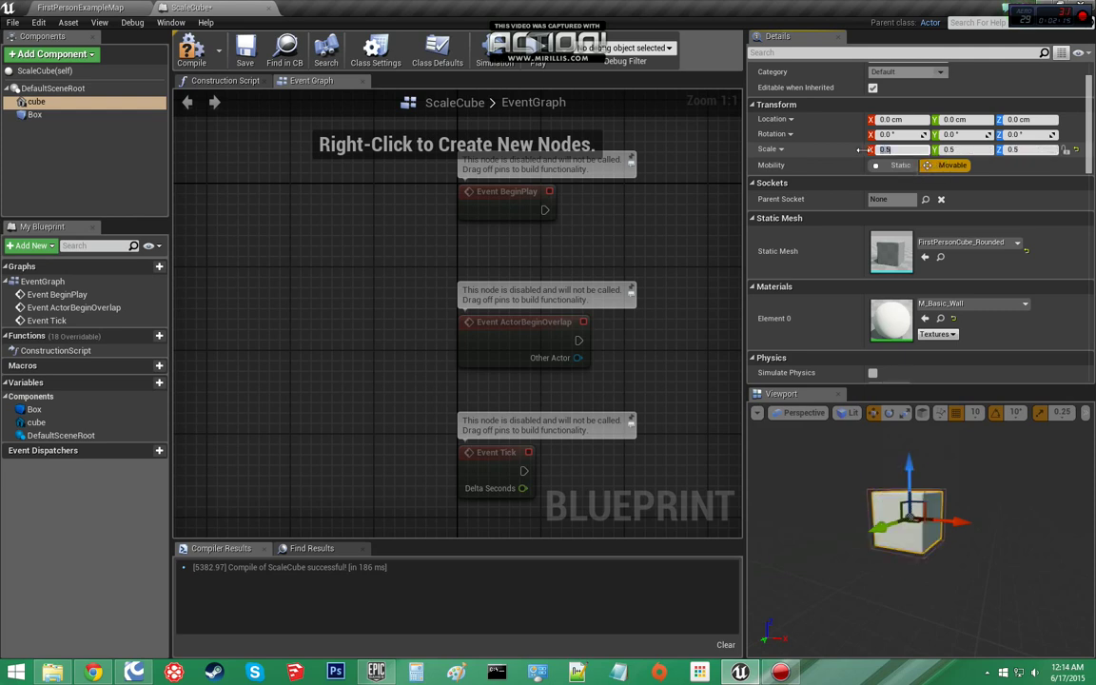
Drag the Box collision onto the cube in the Components tree
click(38, 115)
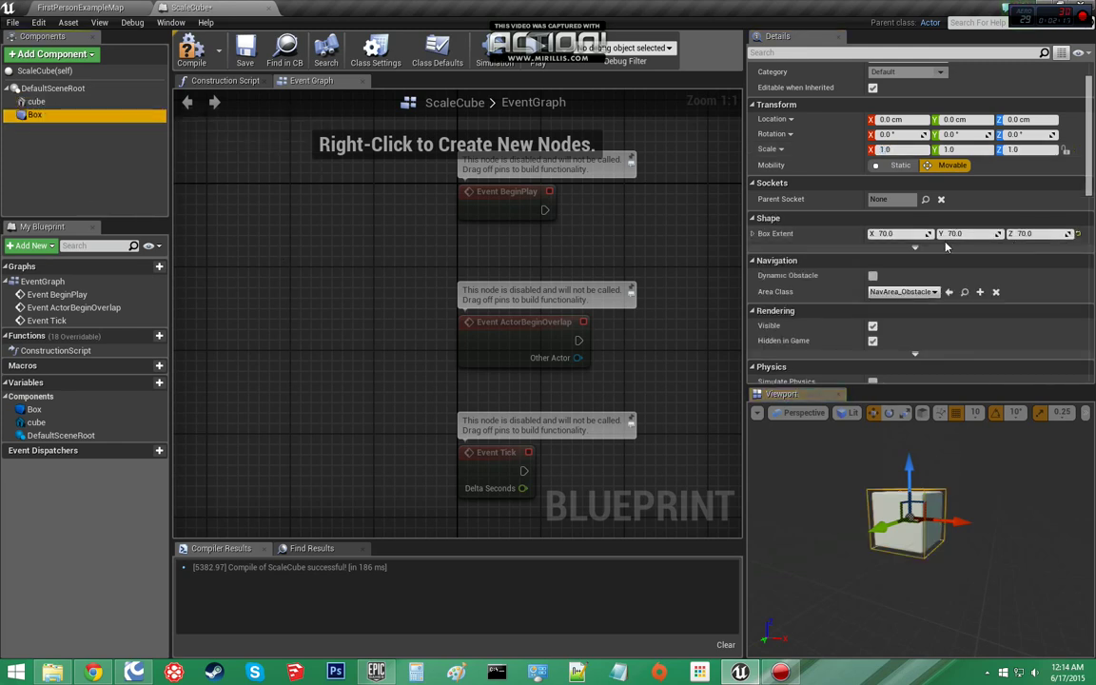
drag(39, 114, 36, 101)
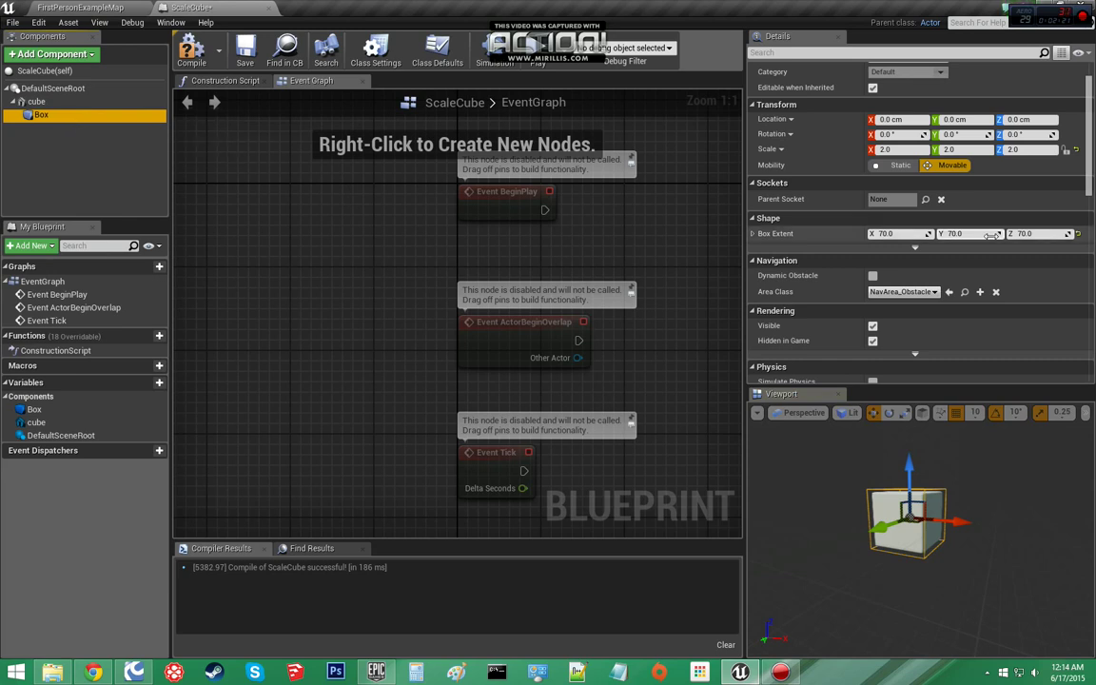
scroll(989, 234, down, 5)
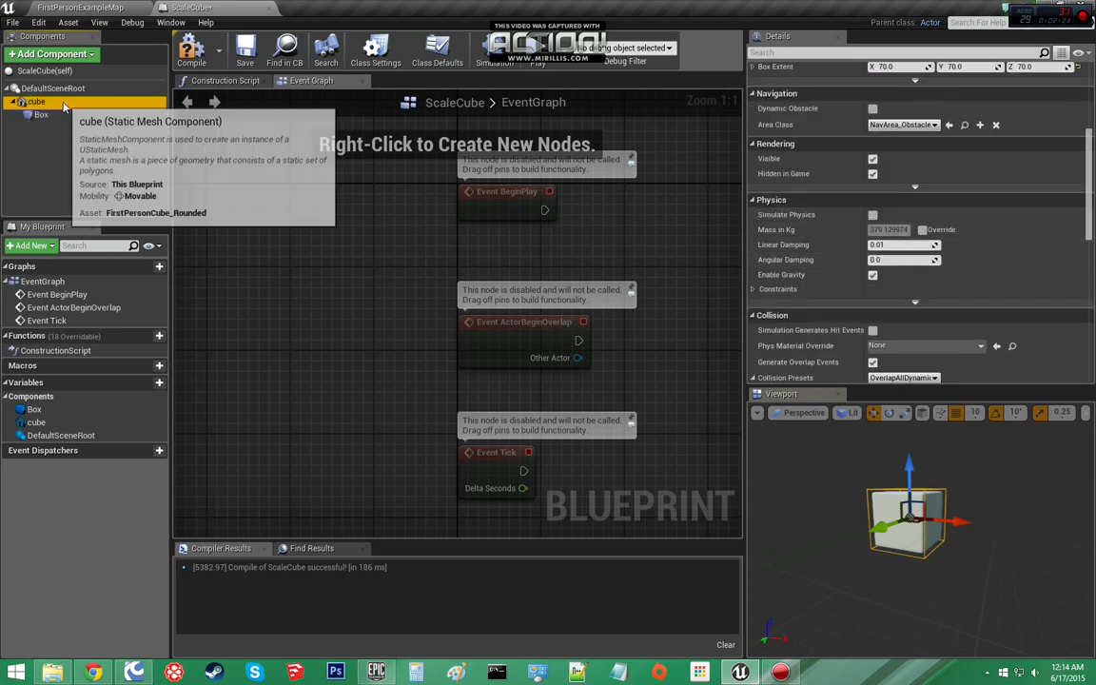
Switch the cube's collision preset to Custom and recompile ScaleCube
click(64, 107)
scroll(853, 223, down, 5)
click(899, 194)
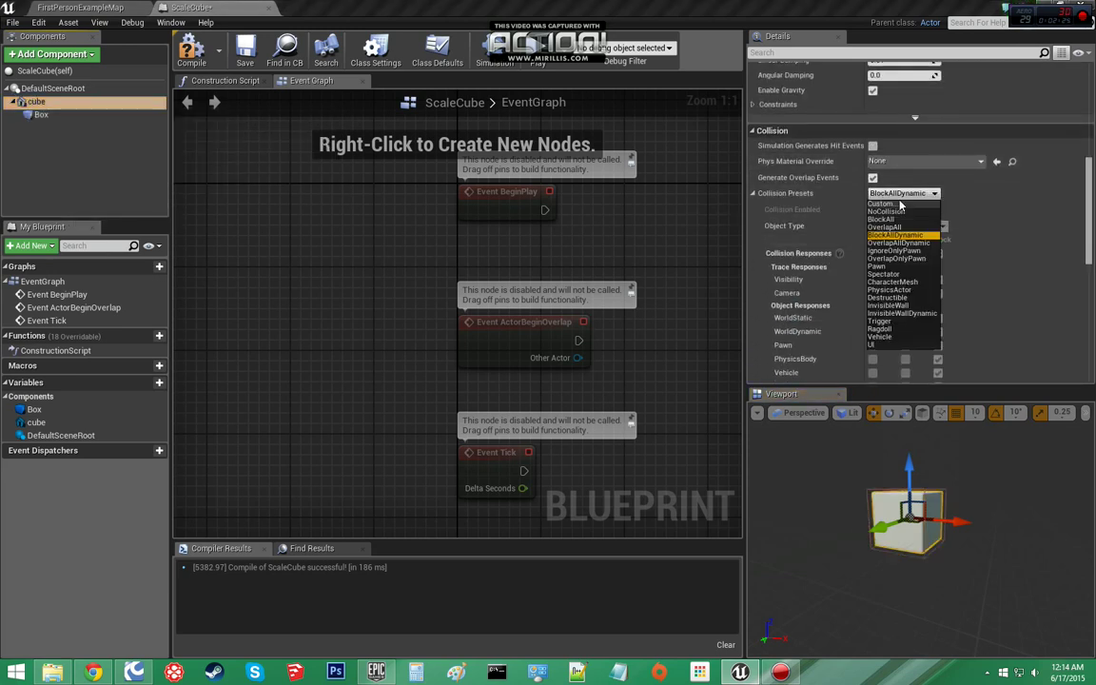
click(900, 205)
scroll(892, 331, down, 2)
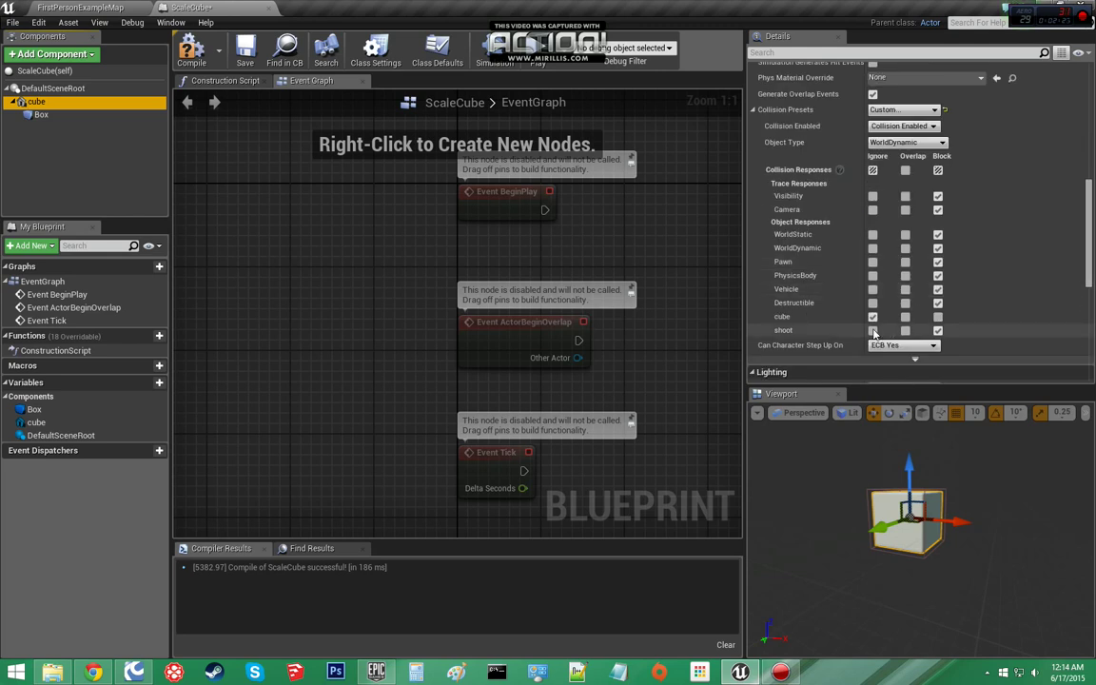
scroll(870, 228, up, 4)
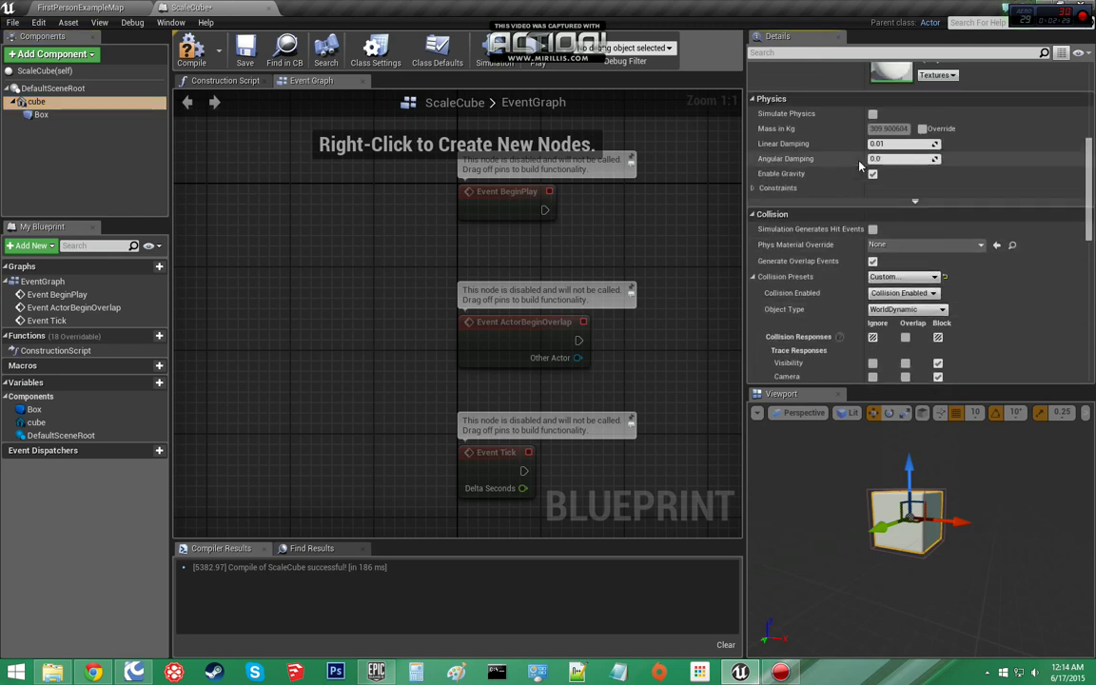
click(872, 113)
click(191, 52)
Turn on Simulation Generates Hit Events for the Box with Custom, collision-enabled collision
click(41, 114)
scroll(871, 239, down, 3)
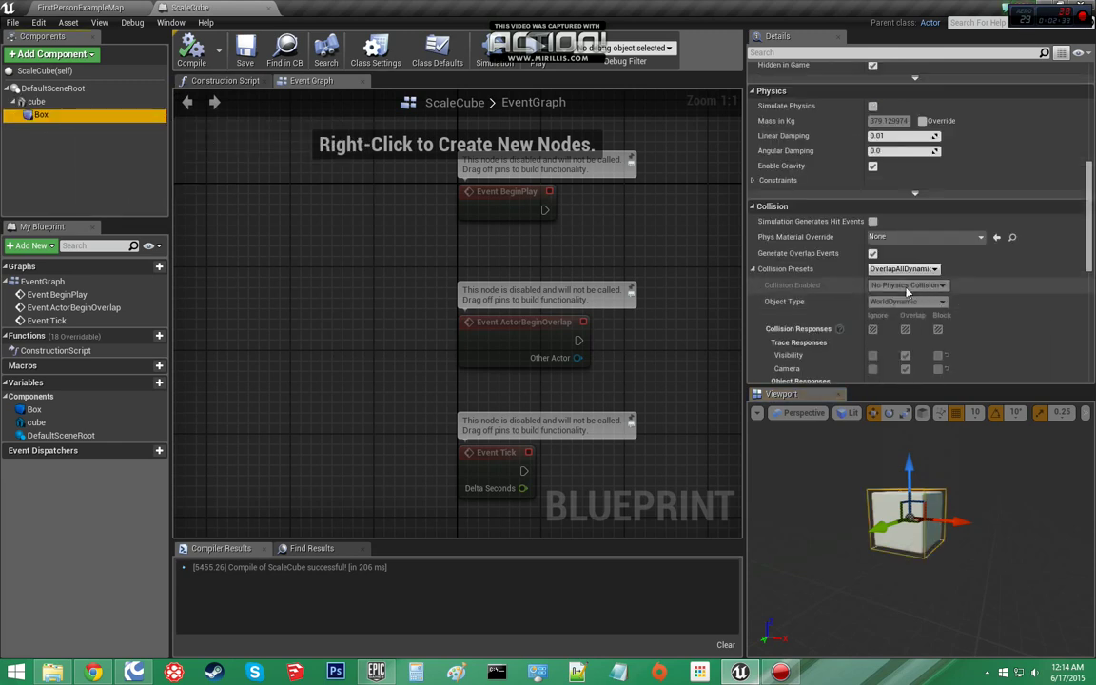
click(872, 221)
click(903, 268)
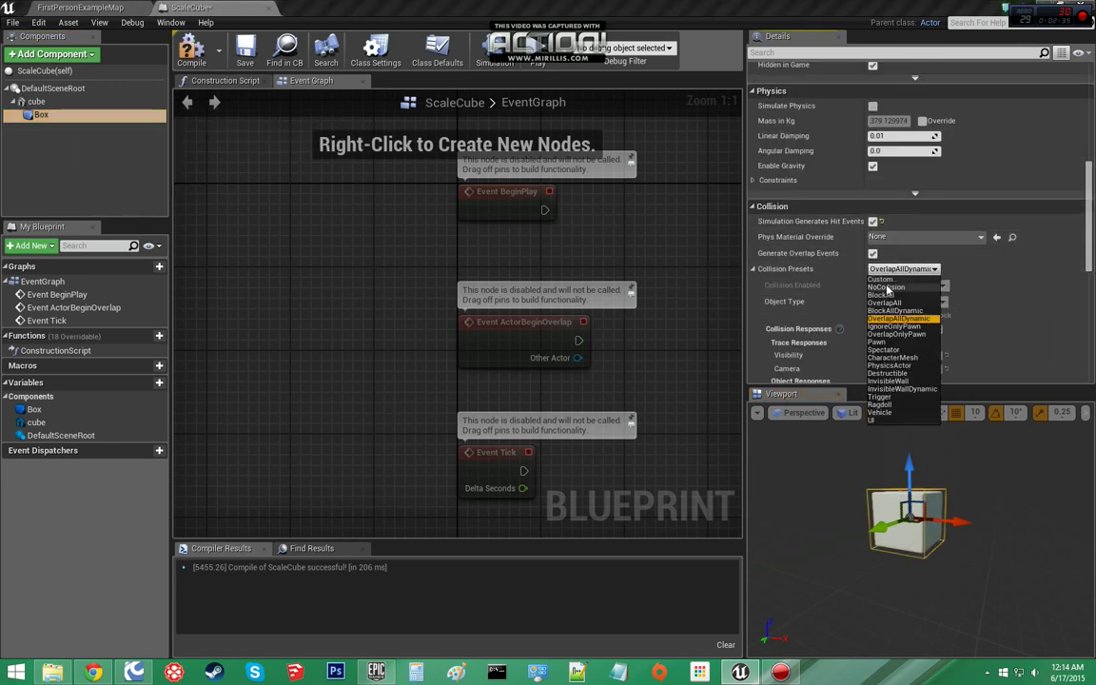
click(884, 279)
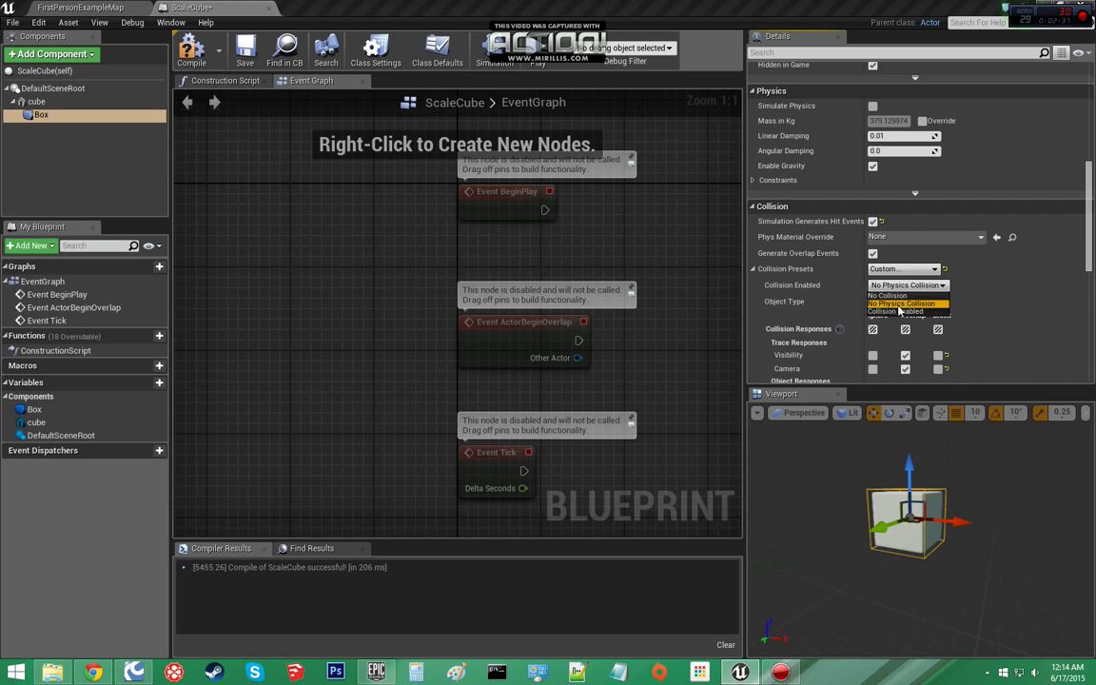
click(908, 286)
Set the Box's object type to cube and its collision responses to Ignore
click(899, 306)
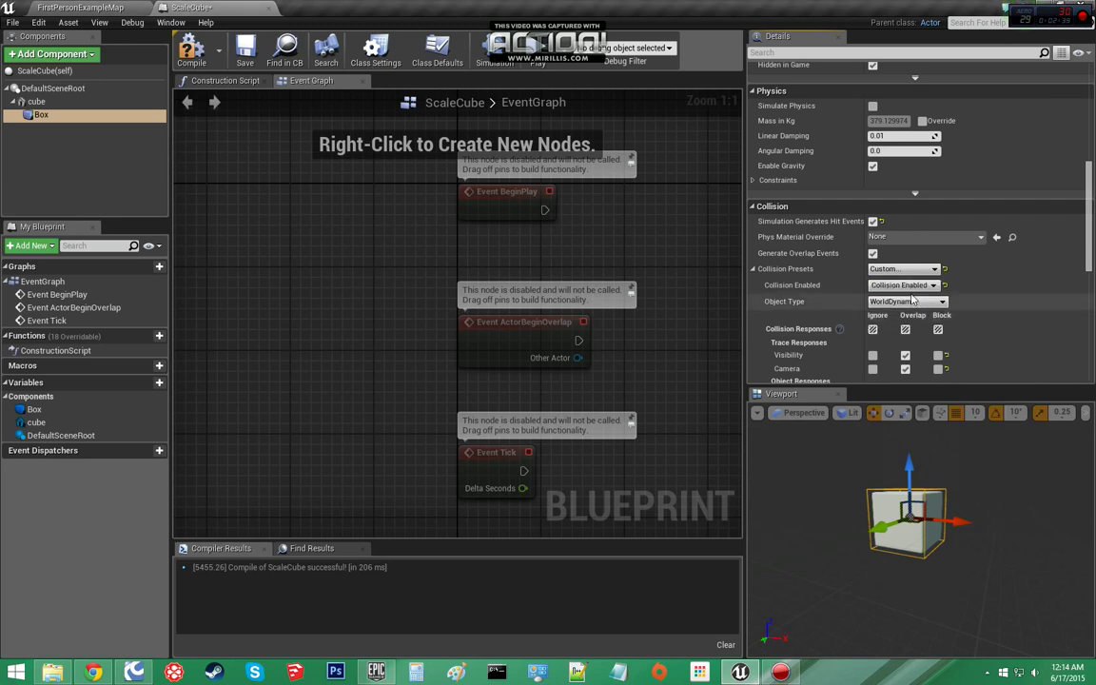
click(905, 301)
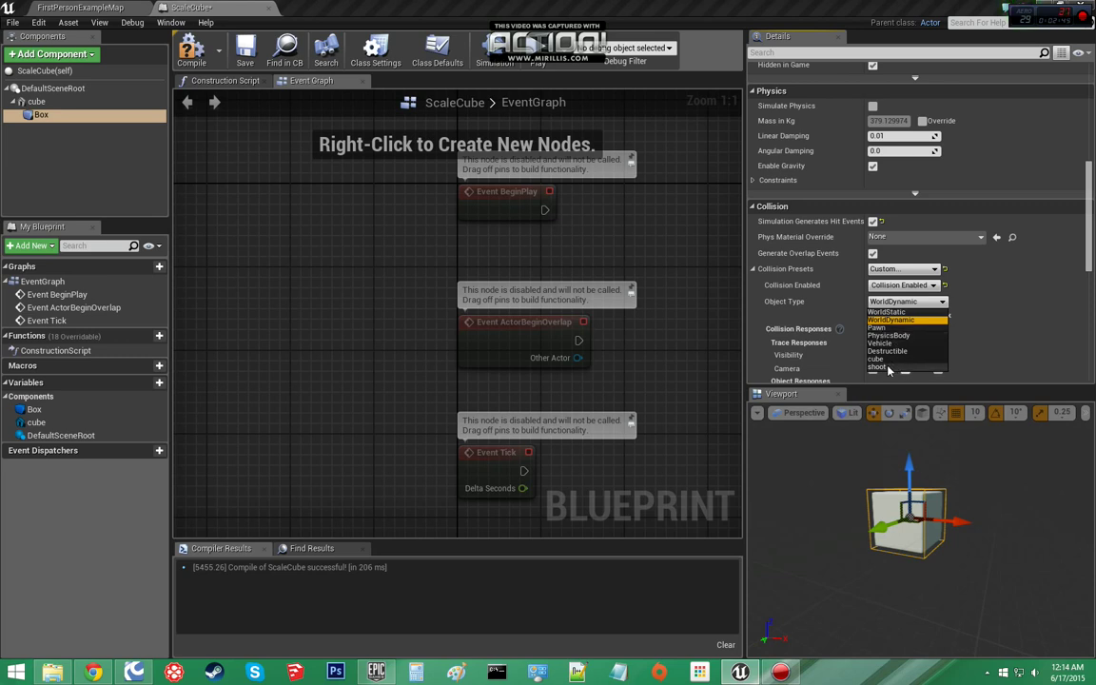
click(886, 360)
scroll(825, 287, down, 3)
click(872, 183)
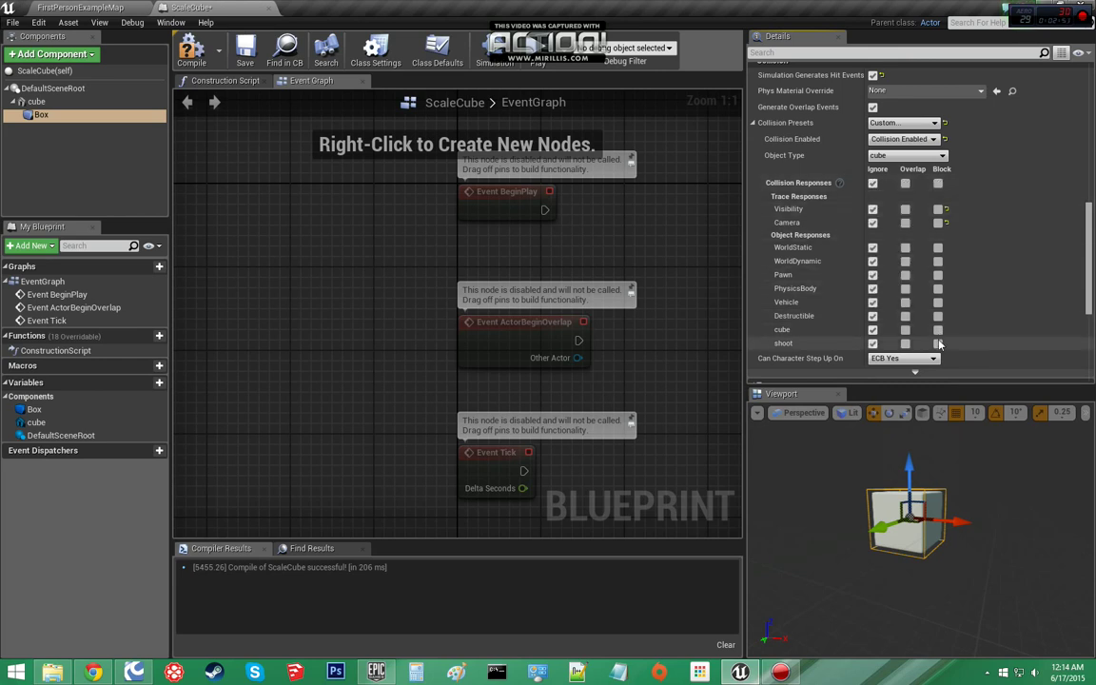
scroll(940, 348, up, 3)
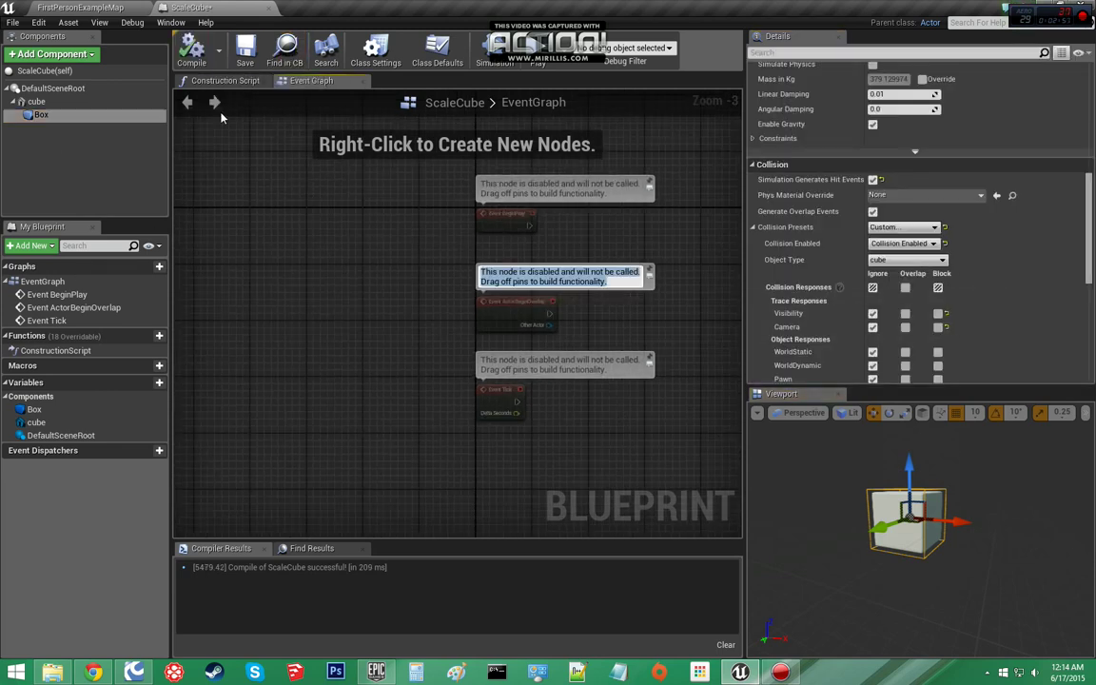
Add the Box's OnComponentHit event and place Cube and Box references in the graph
scroll(937, 275, down, 5)
click(905, 272)
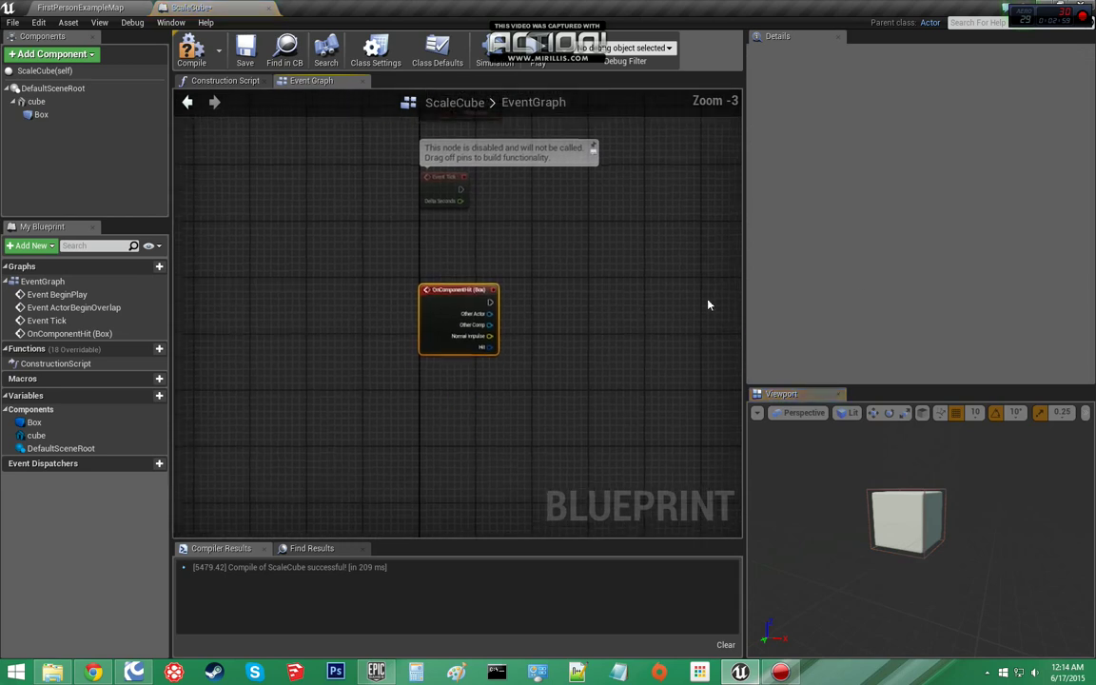
drag(36, 101, 328, 341)
drag(59, 116, 333, 372)
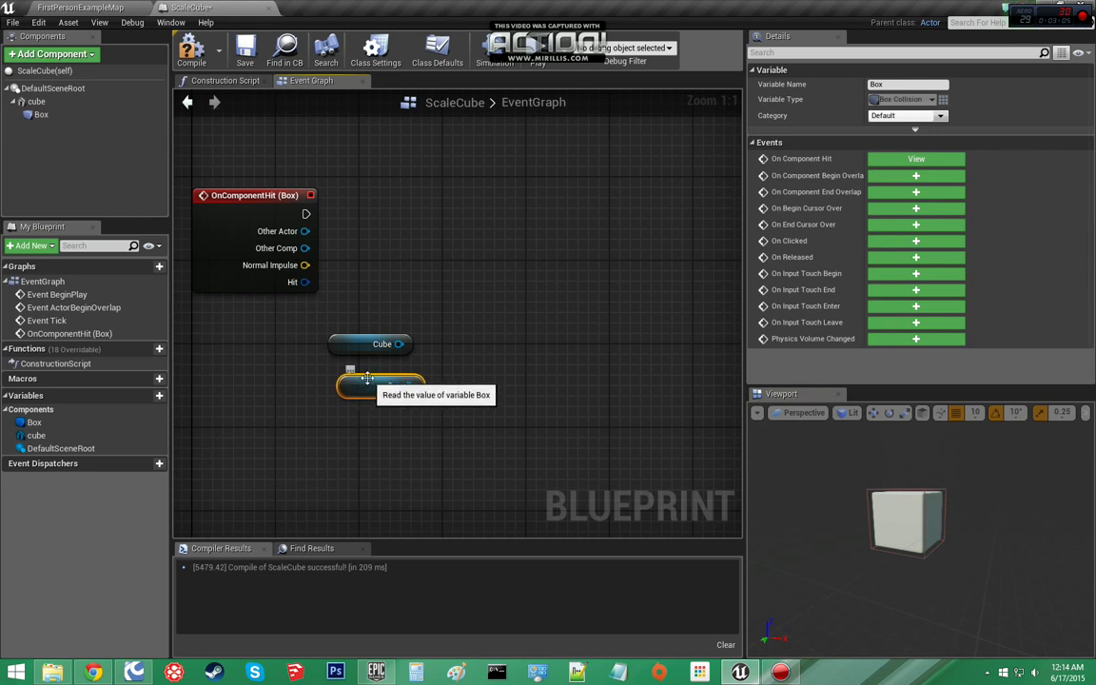
Add a Set World Scale 3D node targeting Cube and Box, run by OnComponentHit
drag(400, 345, 483, 328)
text(s)
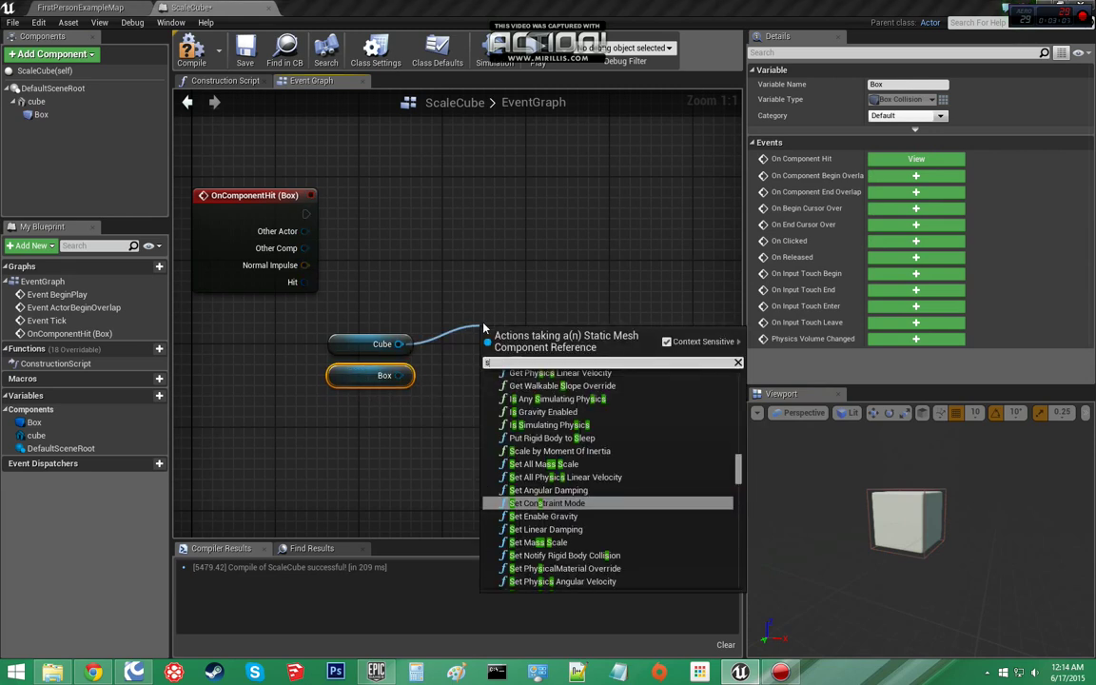
text(et scale)
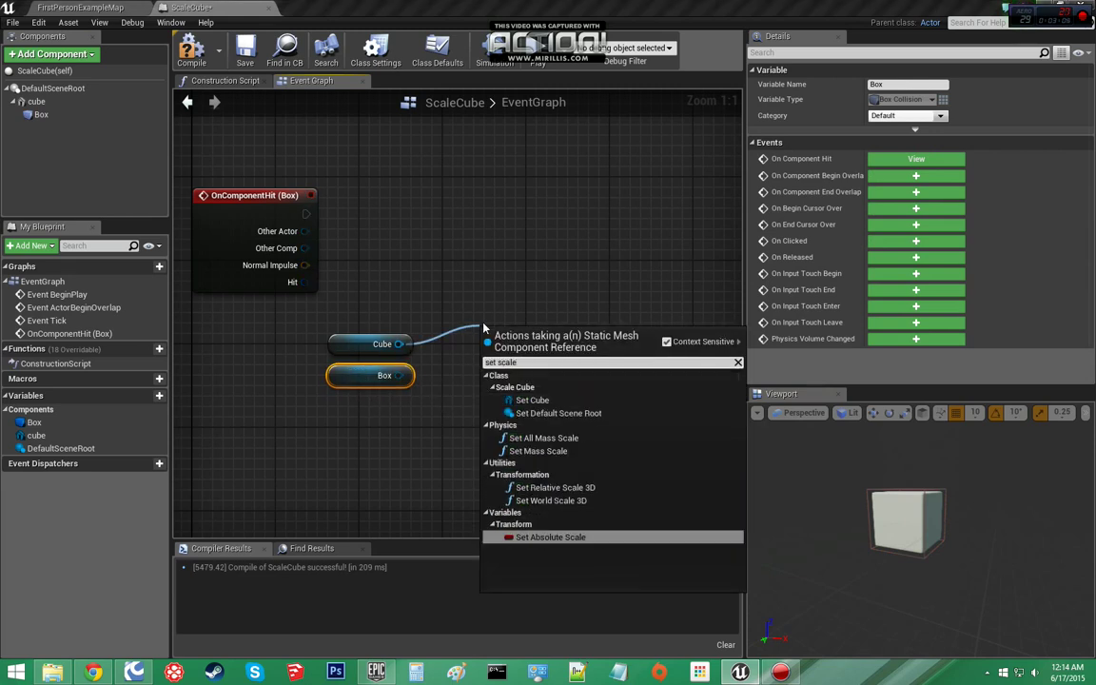
key(Down)
key(Return)
drag(399, 374, 502, 380)
drag(305, 213, 495, 359)
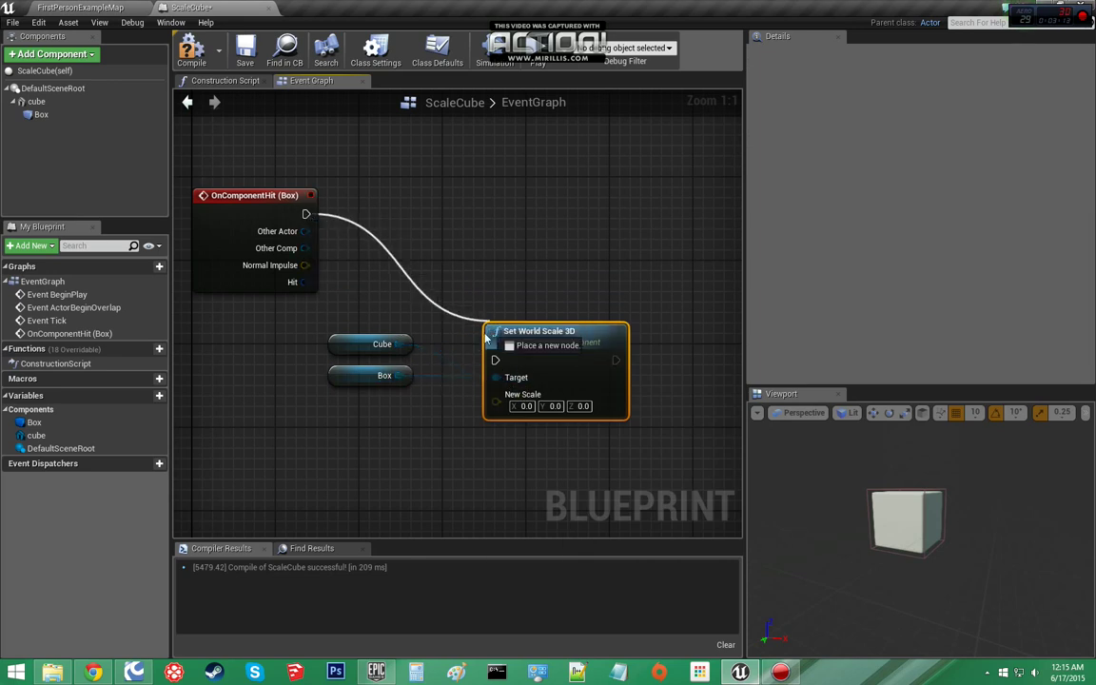
mouse_move(555, 330)
mouse_down()
mouse_move(544, 299)
mouse_move(555, 225)
mouse_up()
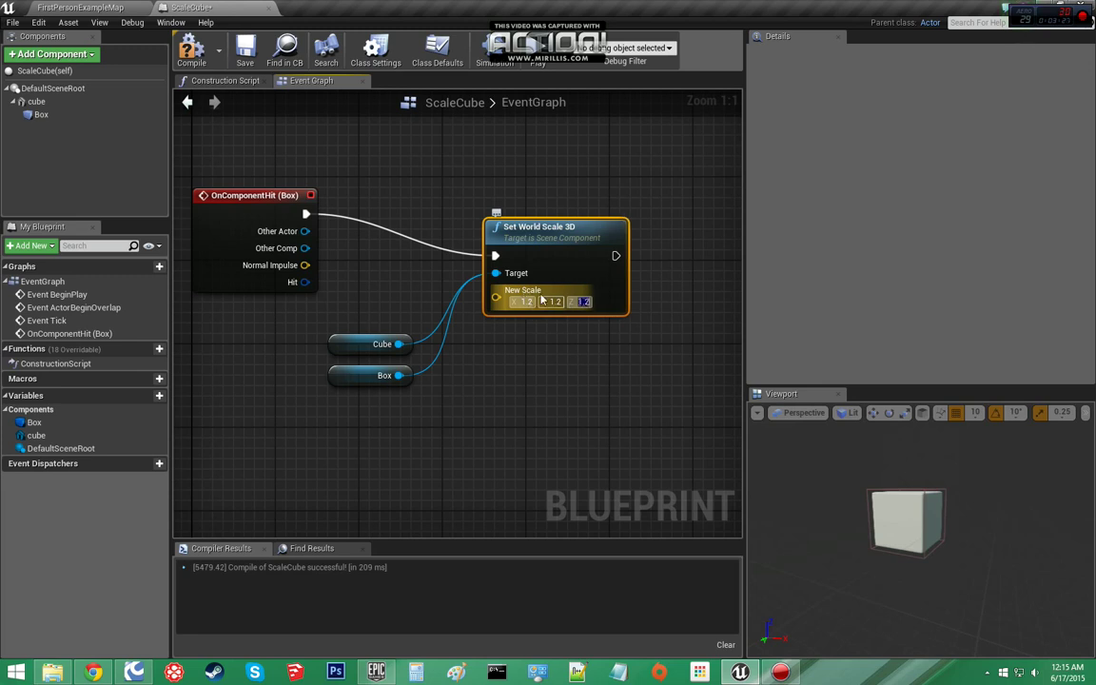
scroll(379, 252, down, 3)
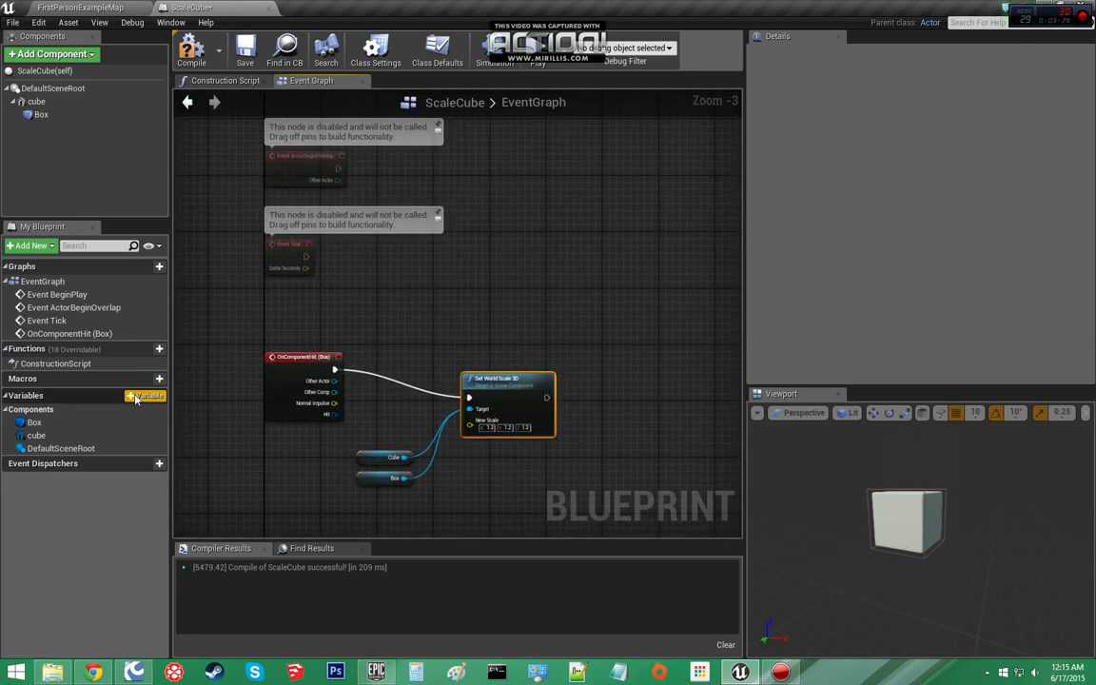
Add a new variable and name it First location
click(158, 395)
click(849, 88)
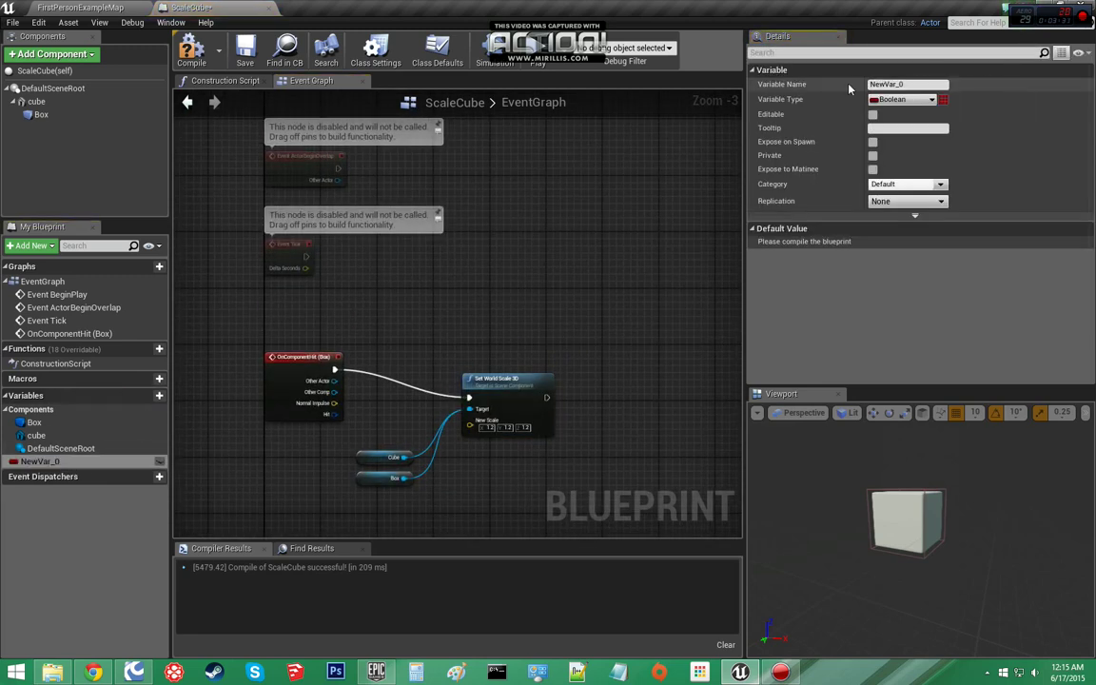
click(914, 85)
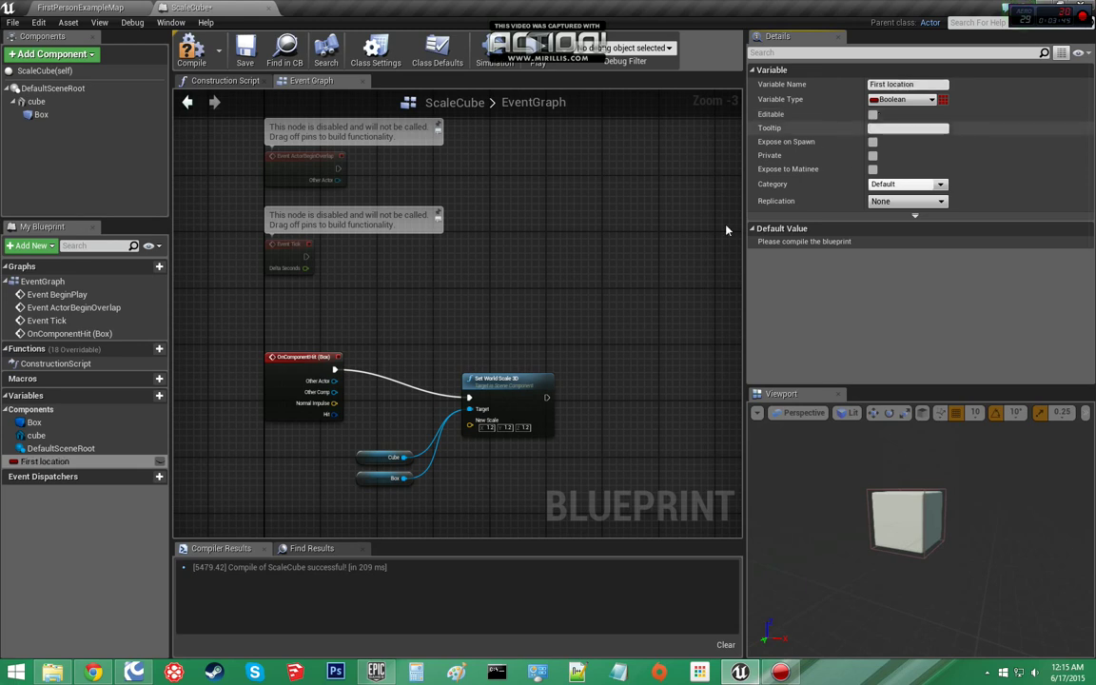
Tidy the graph and add a GetActorLocation node near Event BeginPlay
click(371, 477)
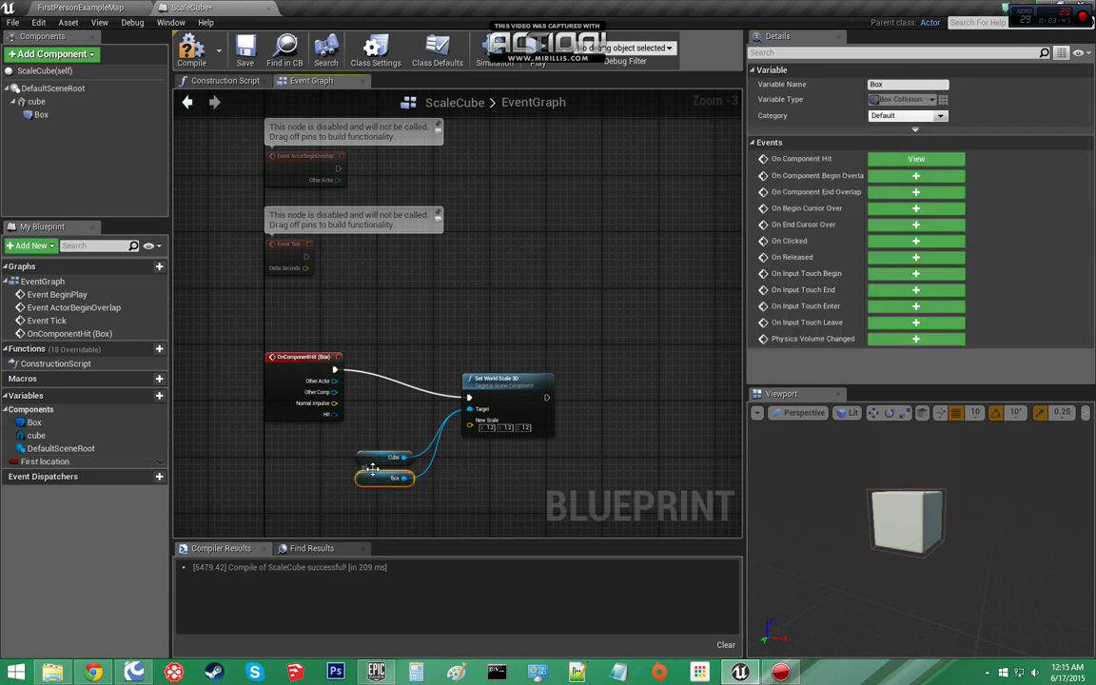
drag(377, 464, 377, 458)
click(495, 389)
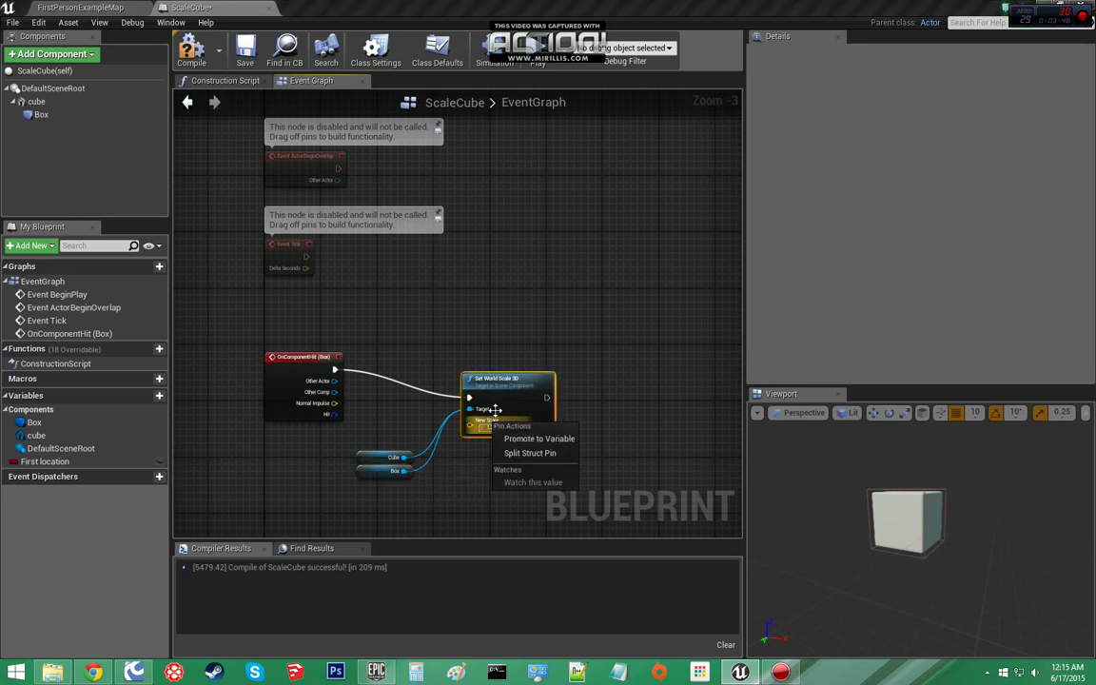
right_drag(495, 390, 431, 333)
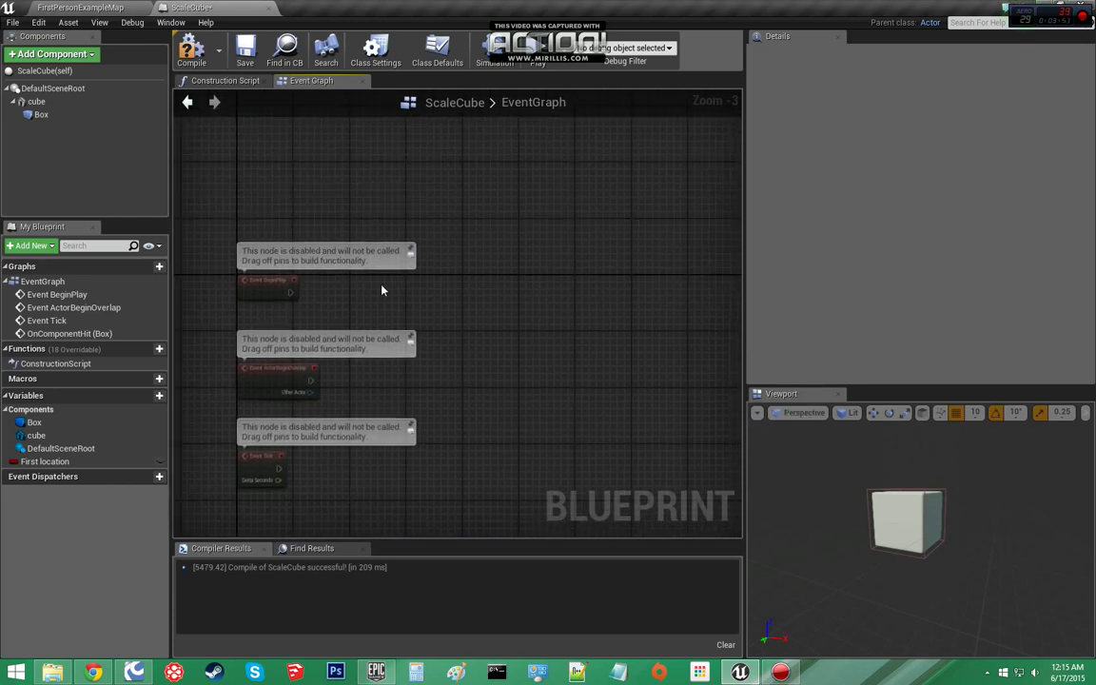
right_click(431, 333)
text(get actor loc)
key(Down)
key(Return)
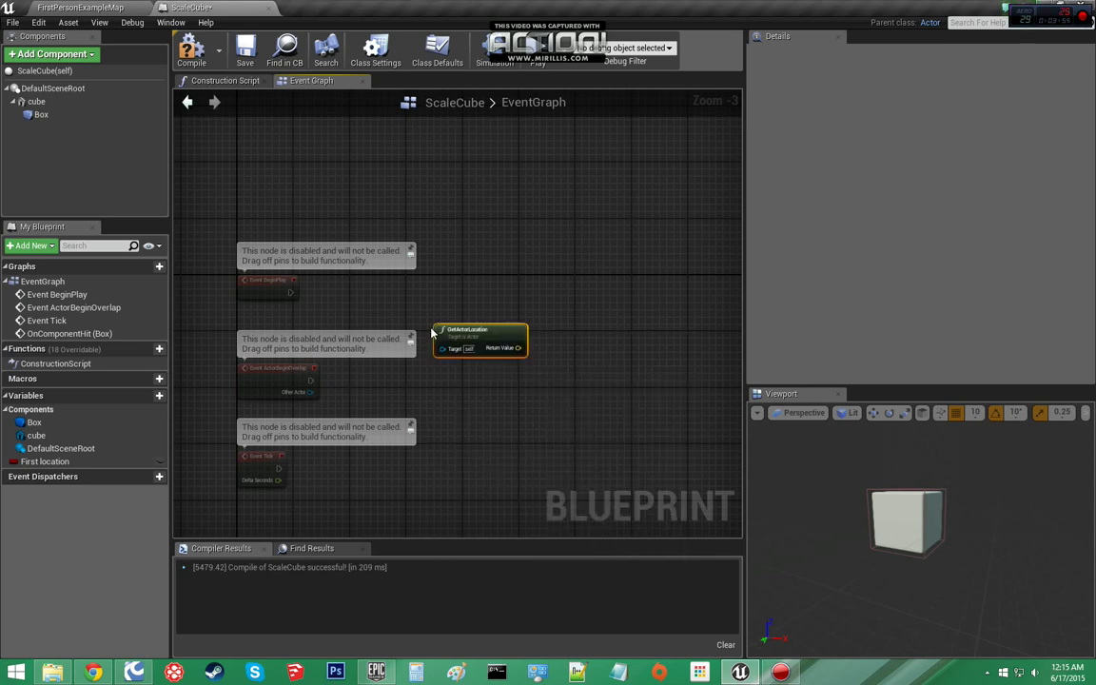
Make First location a Vector and place its SET node fed by GetActorLocation
click(45, 461)
click(902, 99)
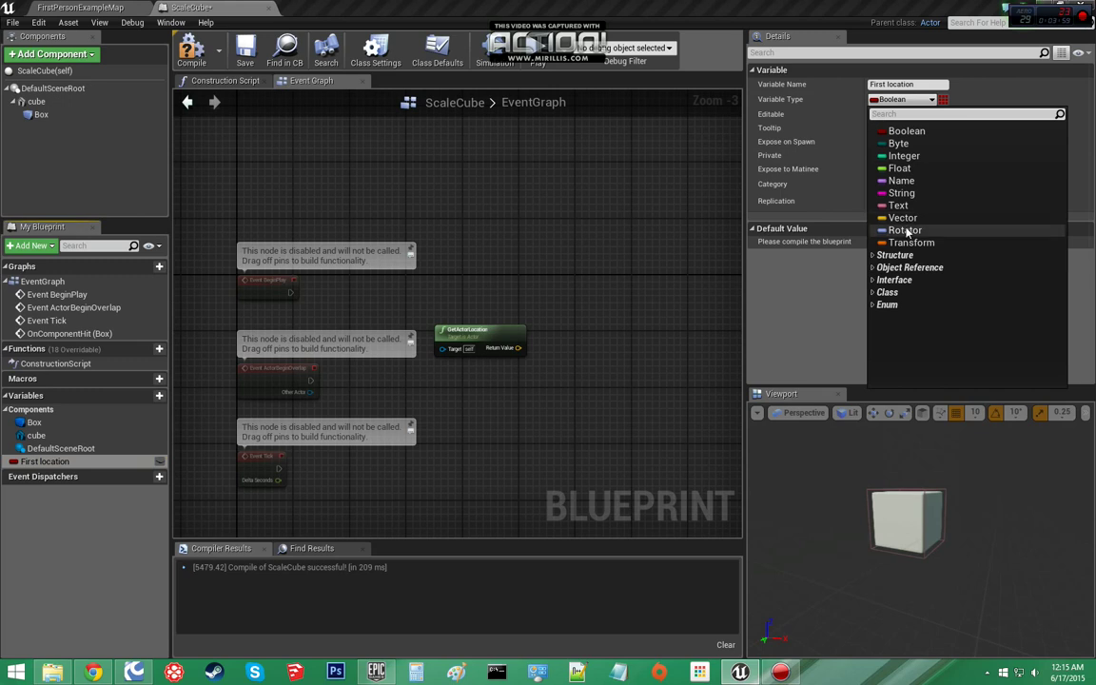
click(902, 218)
mouse_move(58, 461)
alt+mouse_down()
mouse_move(492, 271)
mouse_move(497, 280)
alt+mouse_up()
drag(471, 330, 514, 309)
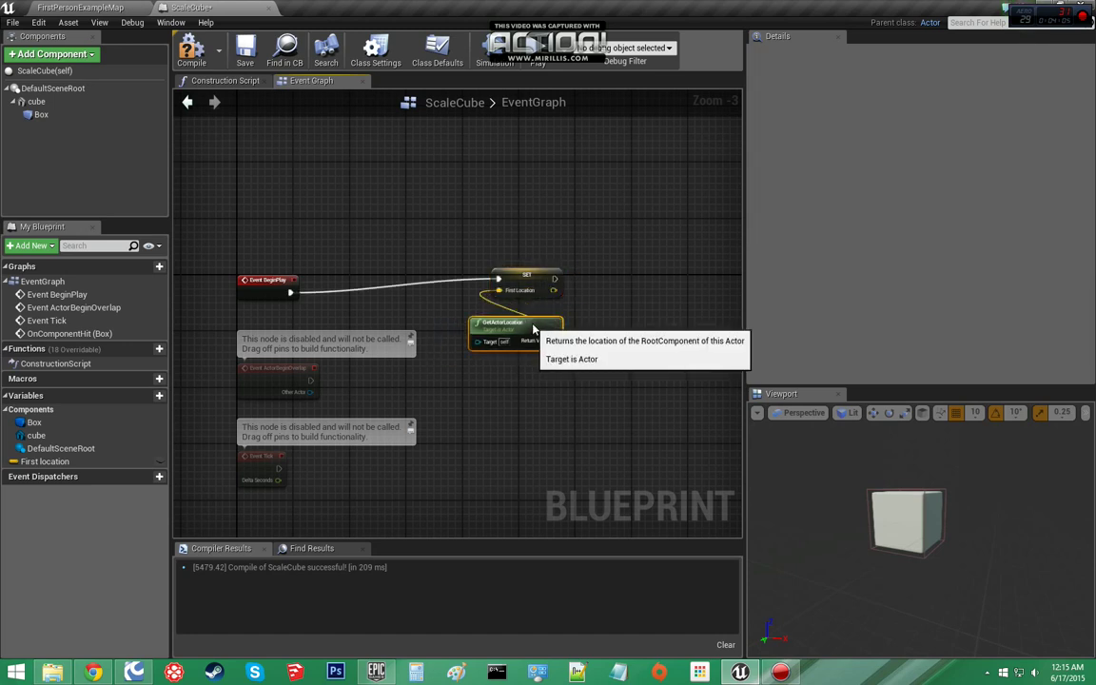
right_drag(537, 276, 469, 322)
drag(470, 322, 429, 301)
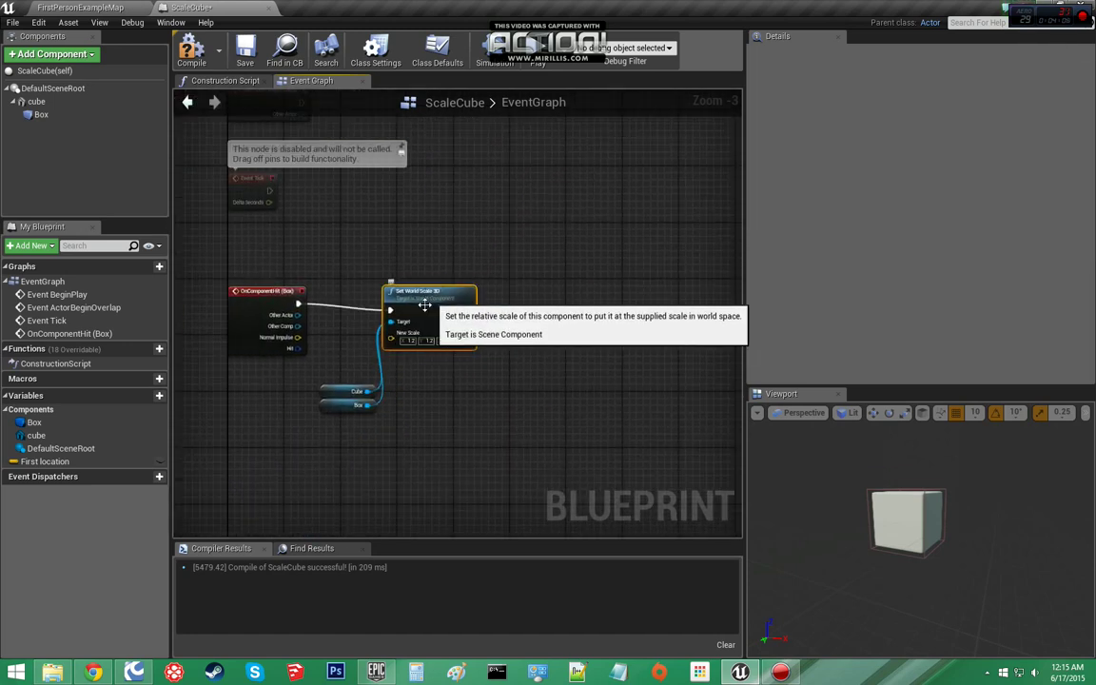
Move the Cube and Box getters under the scale node and add a Sequence after Set World Scale 3D
mouse_move(314, 447)
mouse_down()
mouse_move(387, 374)
mouse_move(411, 372)
mouse_up()
right_drag(411, 373, 365, 377)
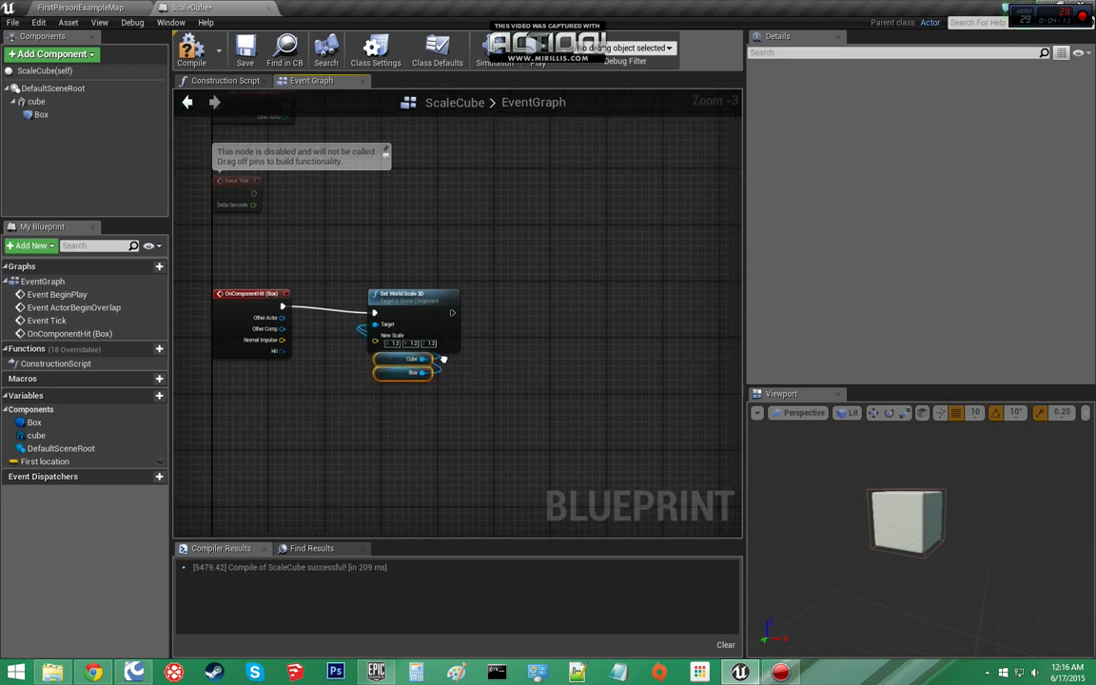
scroll(419, 316, up, 1)
drag(415, 316, 559, 287)
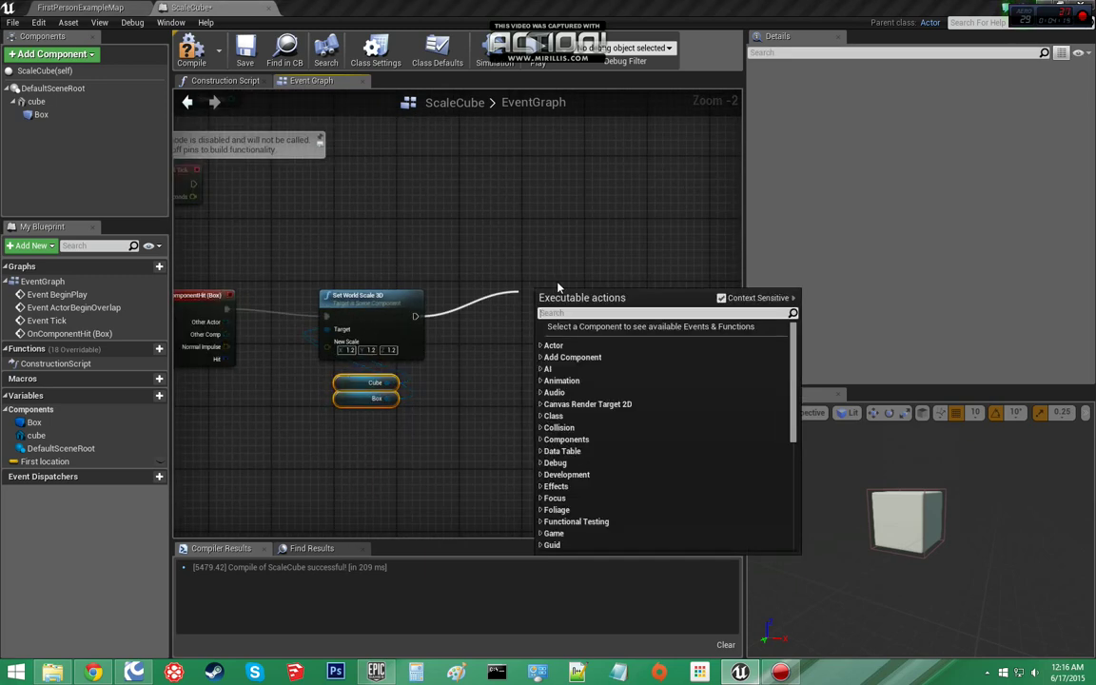
text(seque)
key(Return)
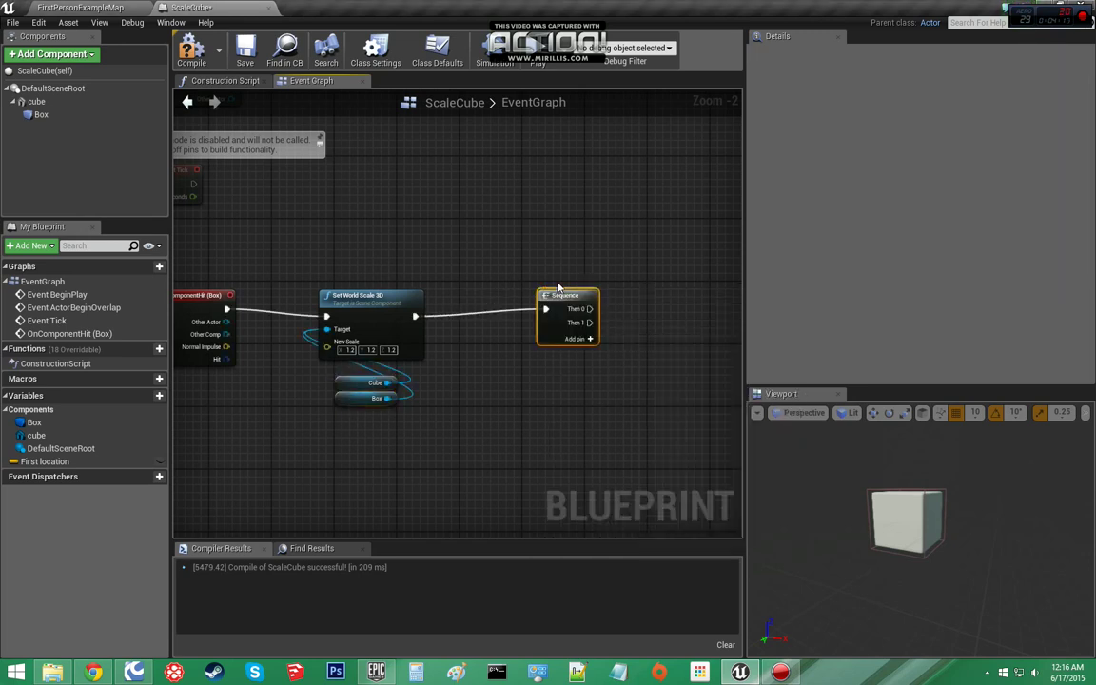
scroll(532, 314, up, 2)
drag(498, 308, 616, 271)
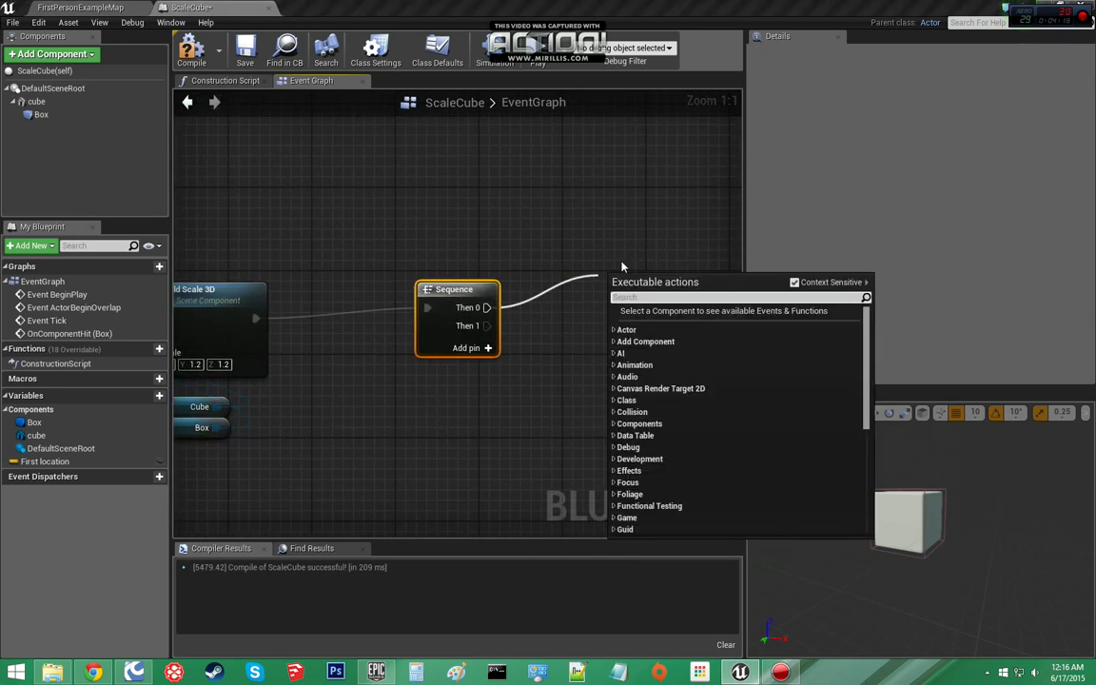
Add a Delay node after Sequence's Then 0 with Duration set to 5
text(delay)
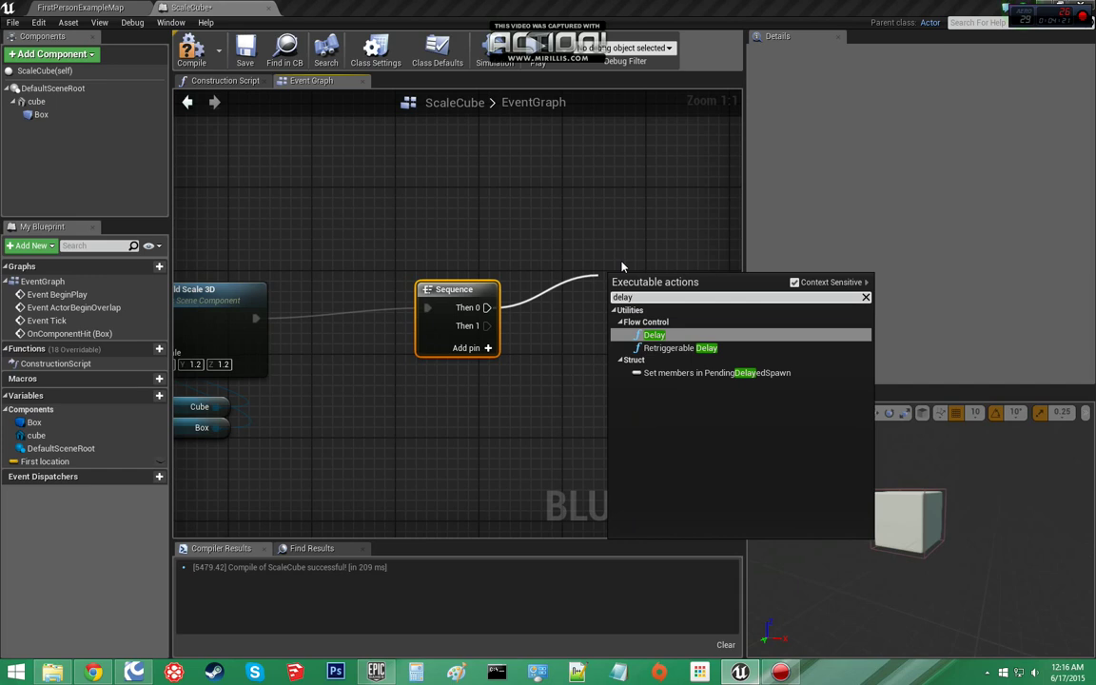
key(Return)
click(666, 316)
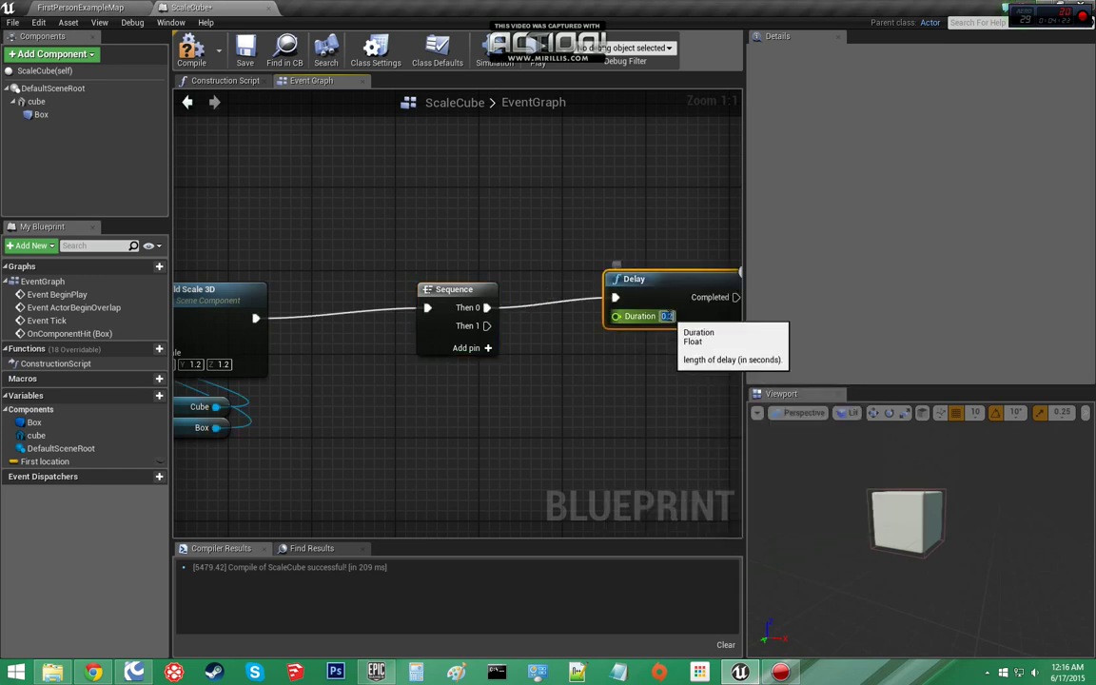
text(6)
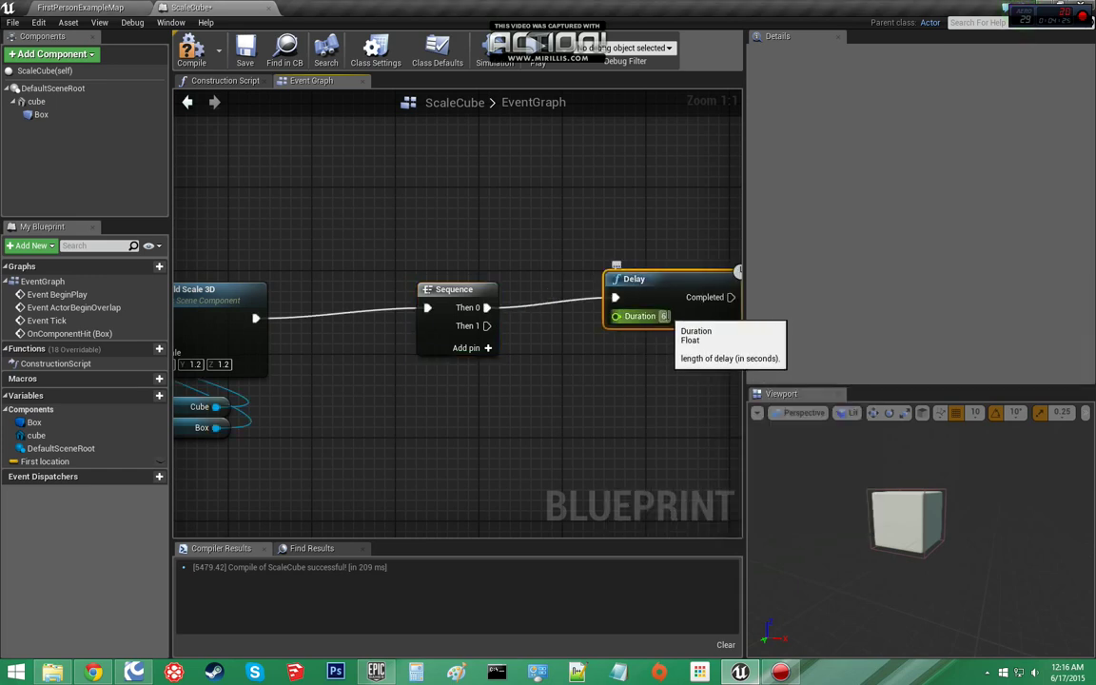
key(BackSpace)
text(5)
right_drag(597, 300, 436, 313)
Add a DestroyActor node wired from the Delay's Completed pin, and arrange both nodes
right_click(522, 356)
text(destr)
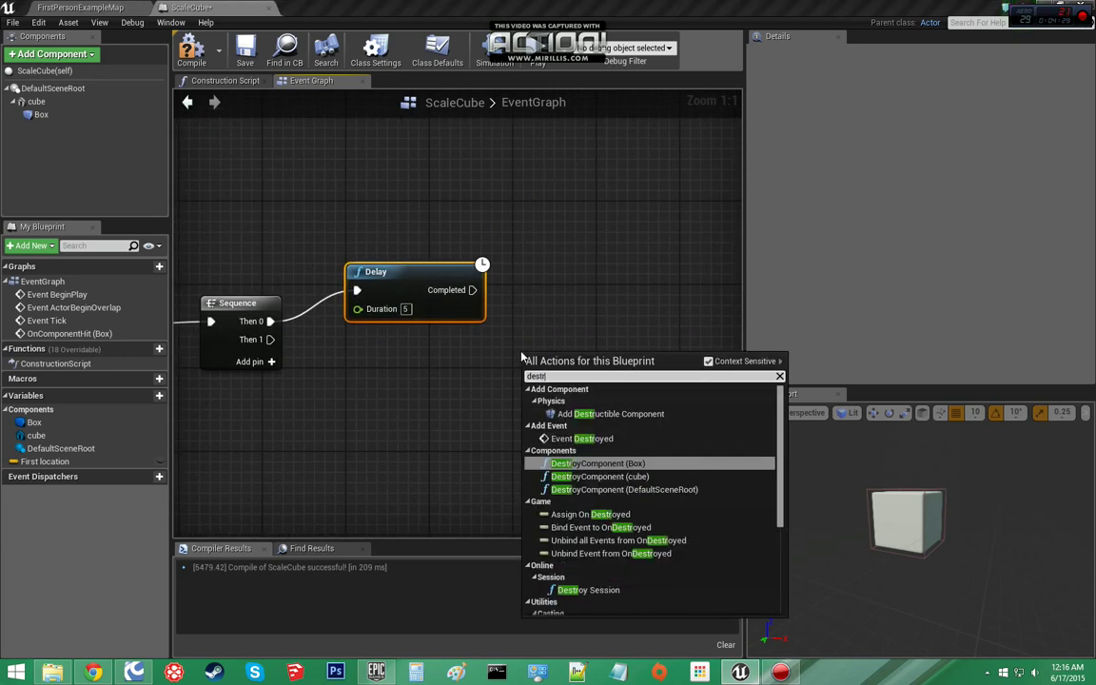
text(oy)
key(Down)
key(Up)
key(Return)
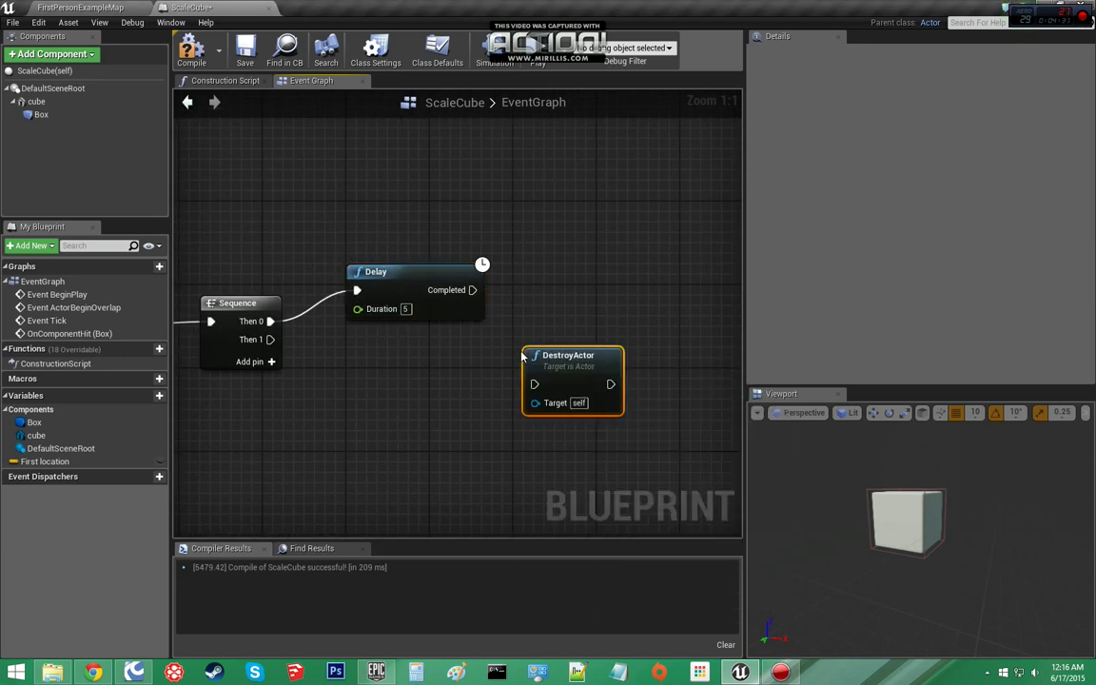
mouse_move(470, 290)
mouse_down()
mouse_move(522, 368)
mouse_move(533, 282)
mouse_up()
drag(386, 309, 558, 275)
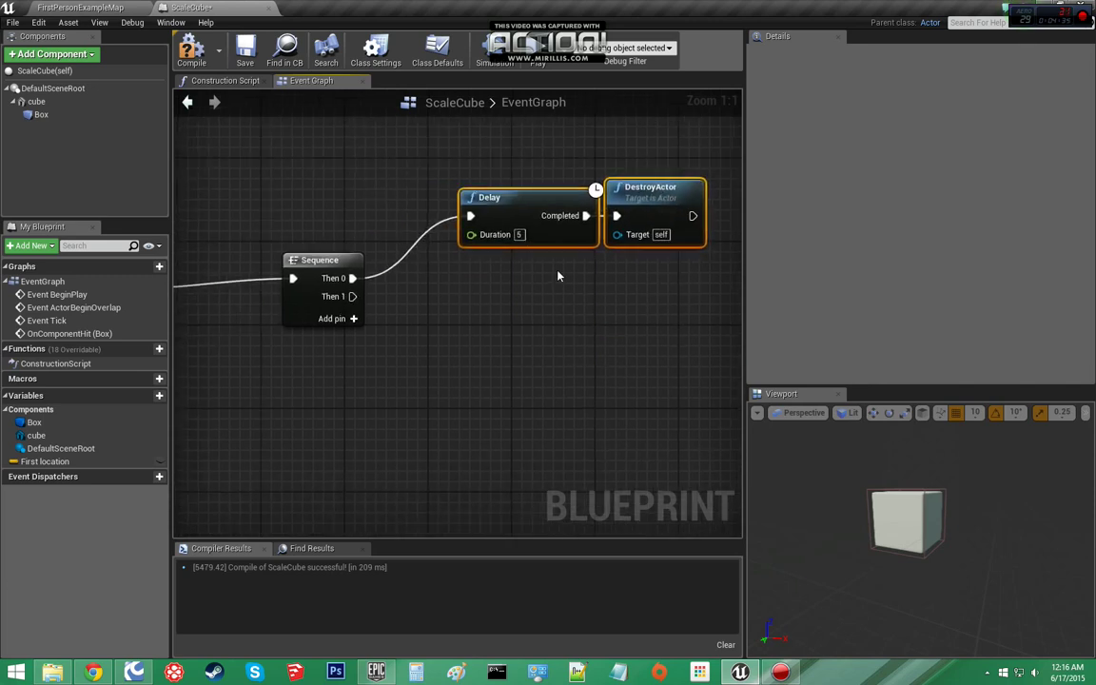
drag(547, 201, 505, 201)
mouse_move(356, 295)
right_down()
mouse_move(364, 258)
mouse_move(389, 262)
right_up()
mouse_move(384, 262)
mouse_down()
mouse_move(452, 314)
mouse_move(450, 303)
mouse_up()
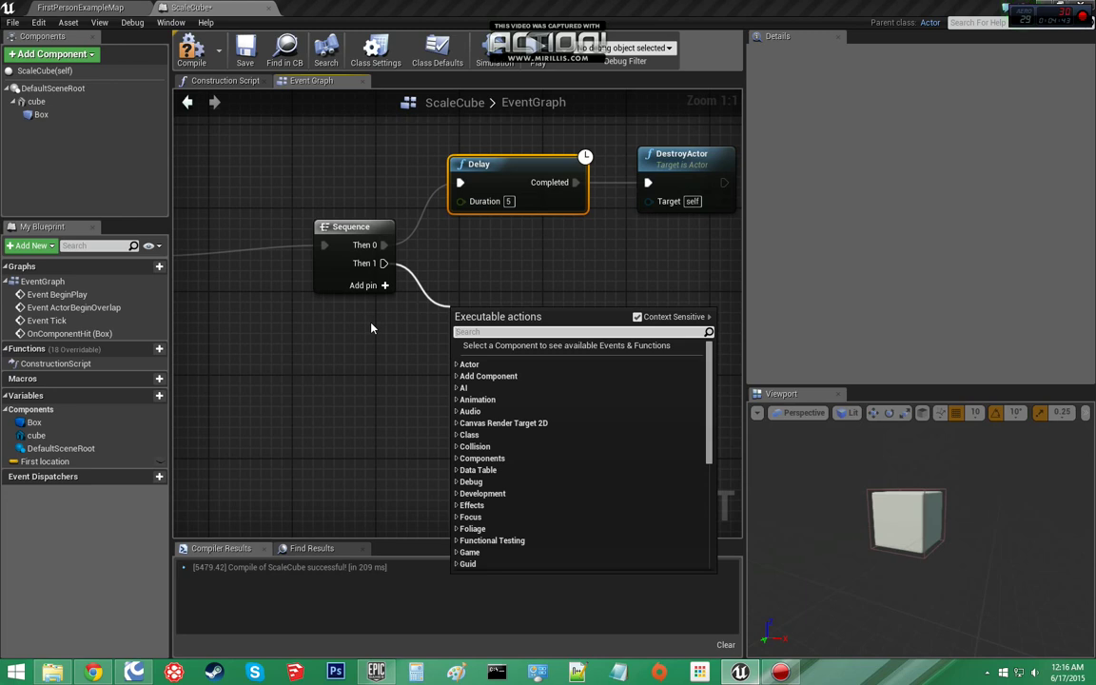
From Then 1, bind custom event OnDestroyed_Event_0 to OnDestroyed, placed beneath the bind node
text(ondestroyed)
key(Return)
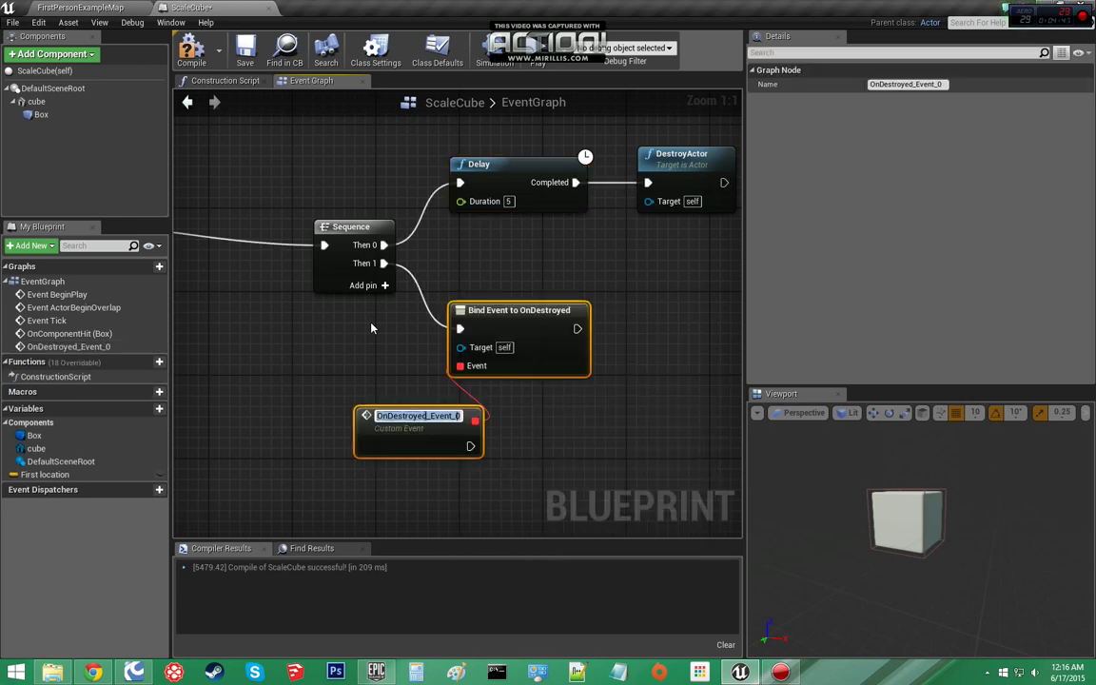
key(Return)
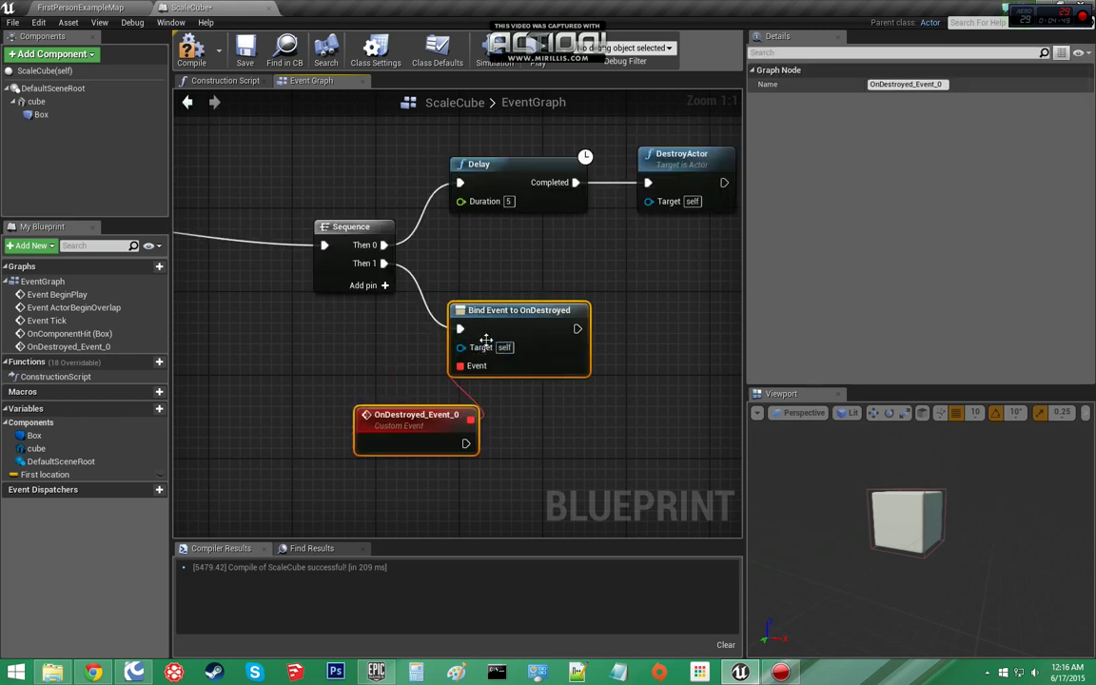
drag(431, 428, 524, 406)
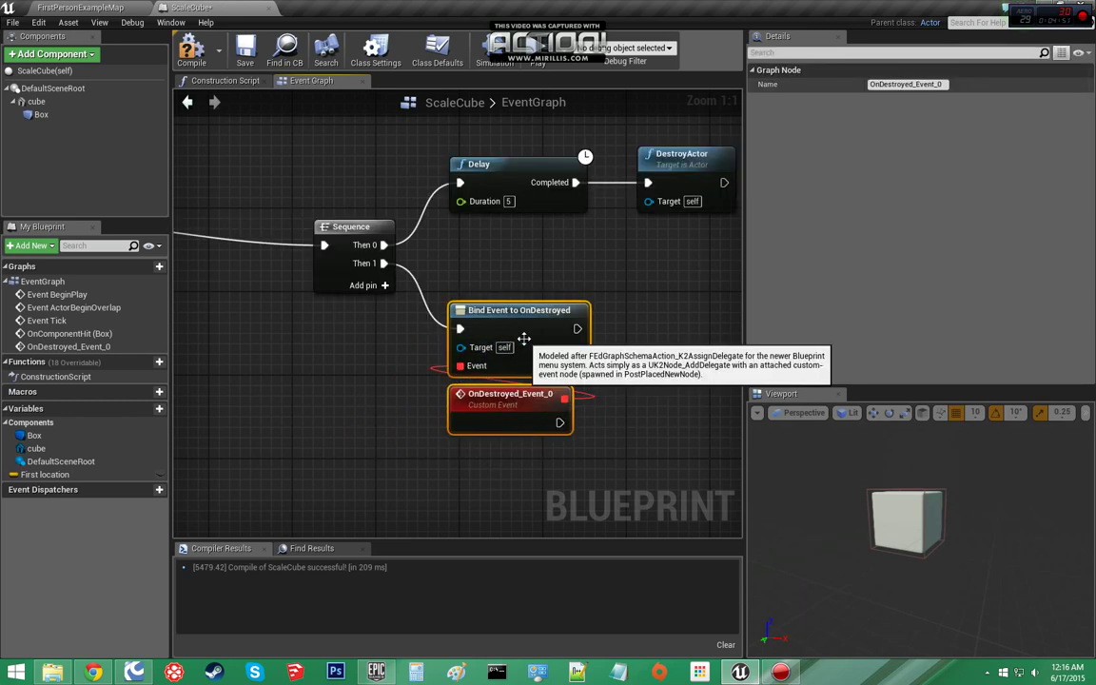
right_drag(601, 436, 516, 362)
right_click(558, 359)
Add a Spawn Actor from Class node with a First Location getter converted to a transform
text(spawn)
key(Up)
key(Up)
key(Return)
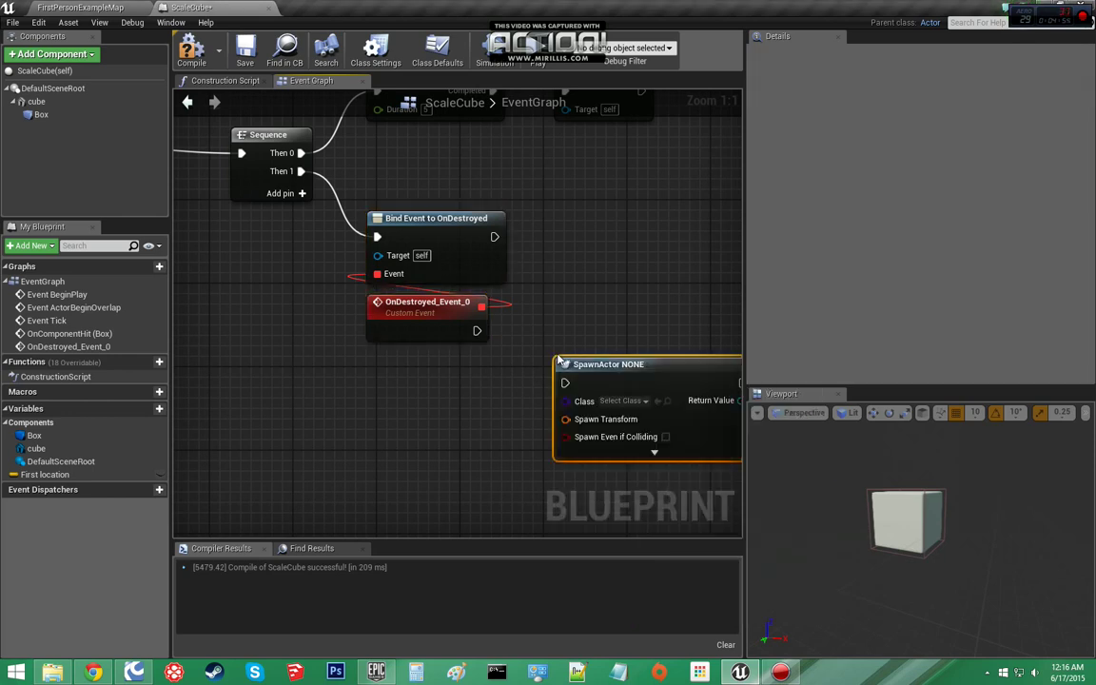
right_drag(510, 366, 496, 293)
mouse_move(45, 473)
ctrl+mouse_down()
mouse_move(327, 478)
mouse_move(553, 346)
ctrl+mouse_up()
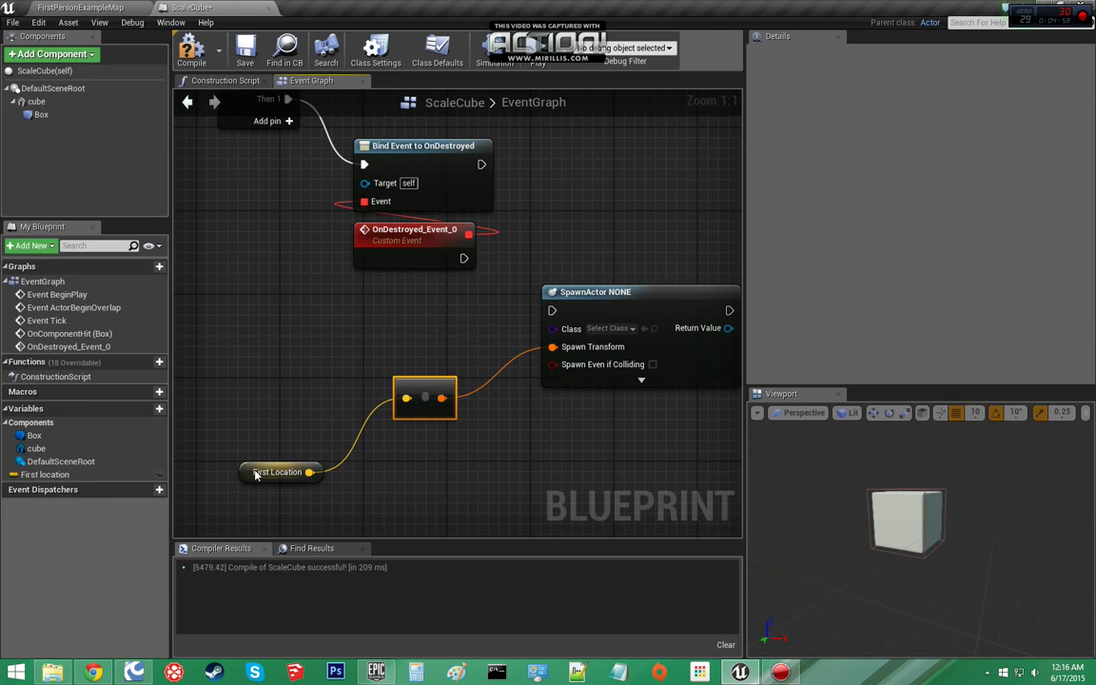
drag(295, 476, 447, 445)
mouse_move(440, 400)
mouse_down()
mouse_move(594, 420)
mouse_move(504, 359)
mouse_up()
right_drag(478, 278, 412, 281)
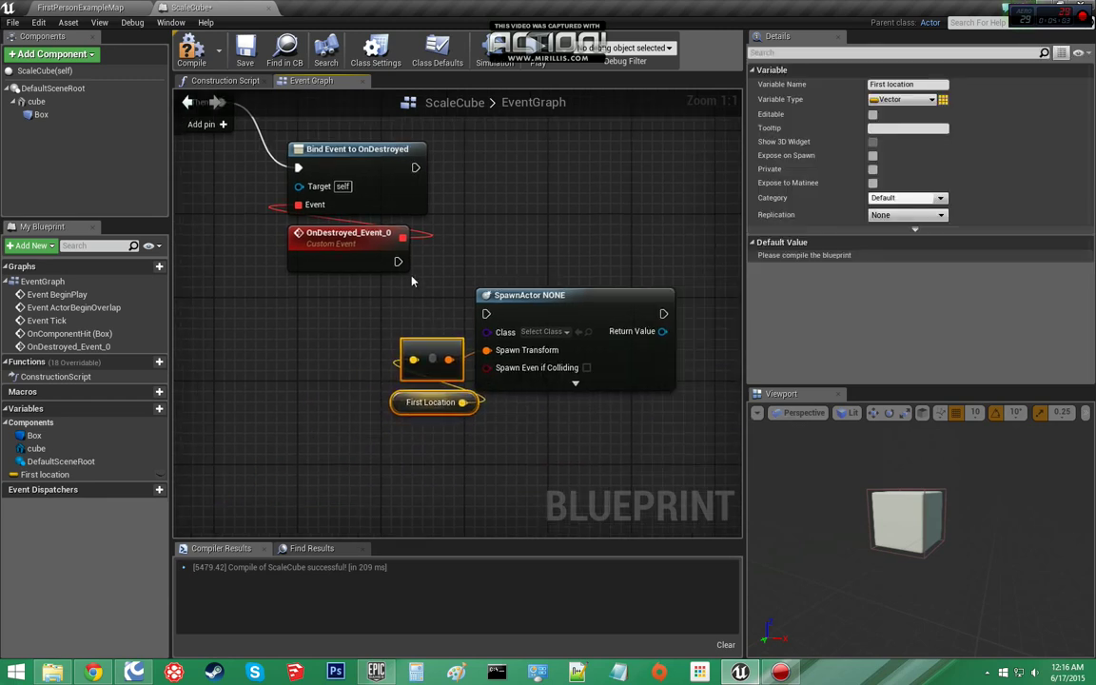
Wire OnDestroyed_Event_0 into the spawn node, set its Class to Scale Cube, and arrange the nodes
drag(397, 262, 486, 326)
click(533, 332)
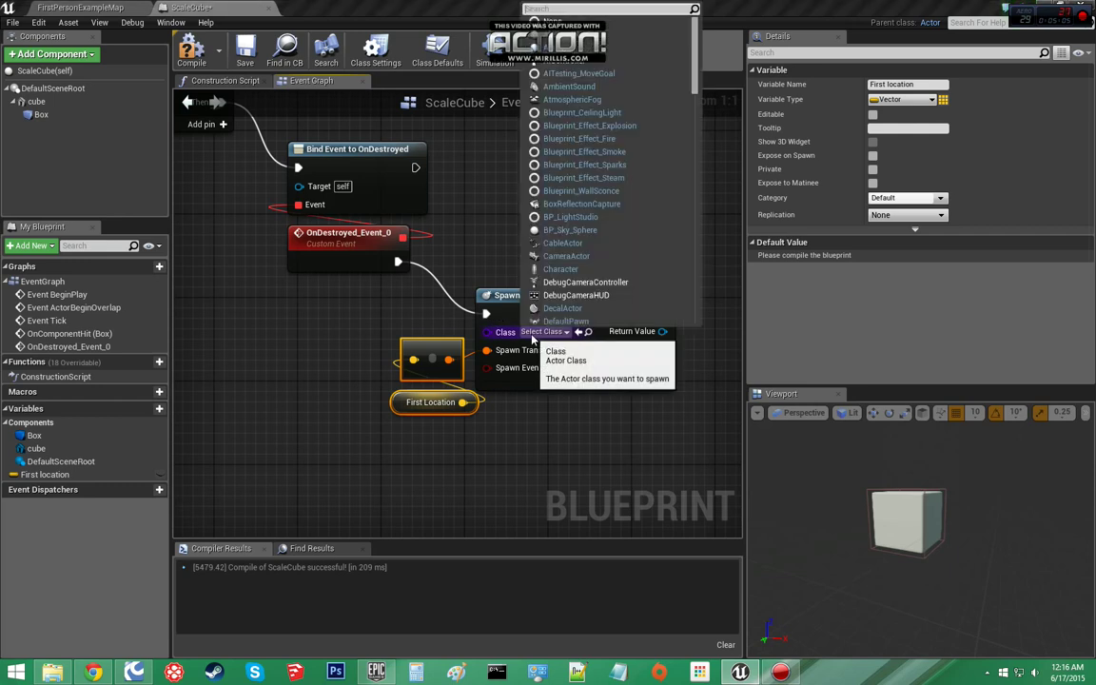
click(532, 337)
text(scale)
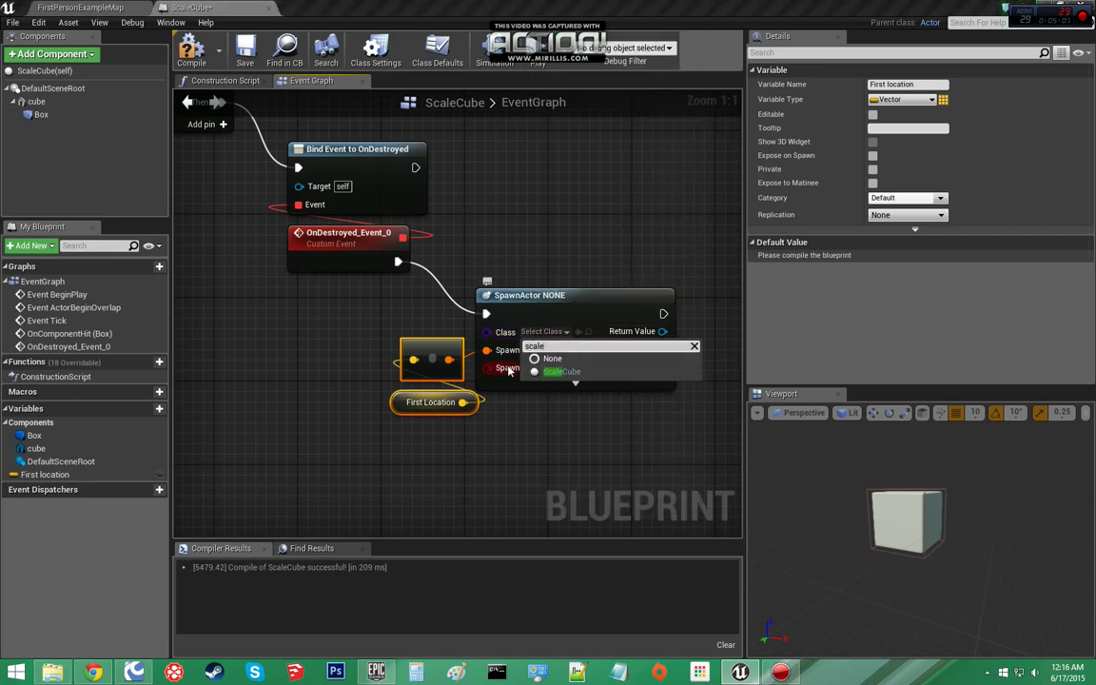
click(552, 370)
right_drag(296, 275, 405, 285)
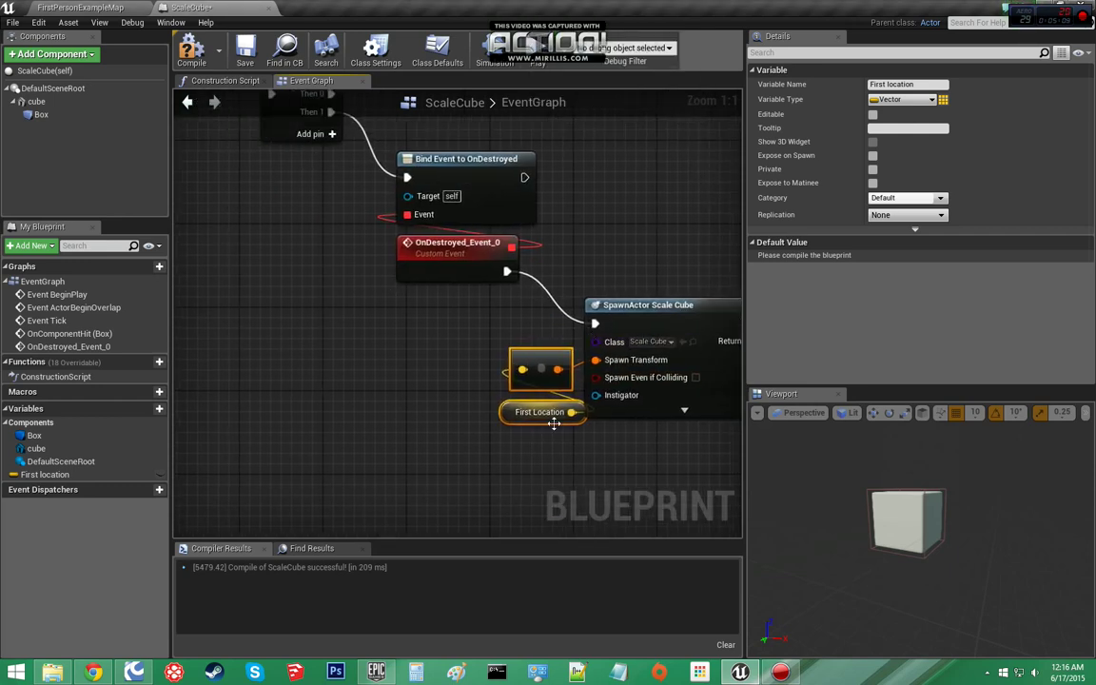
drag(667, 318, 625, 265)
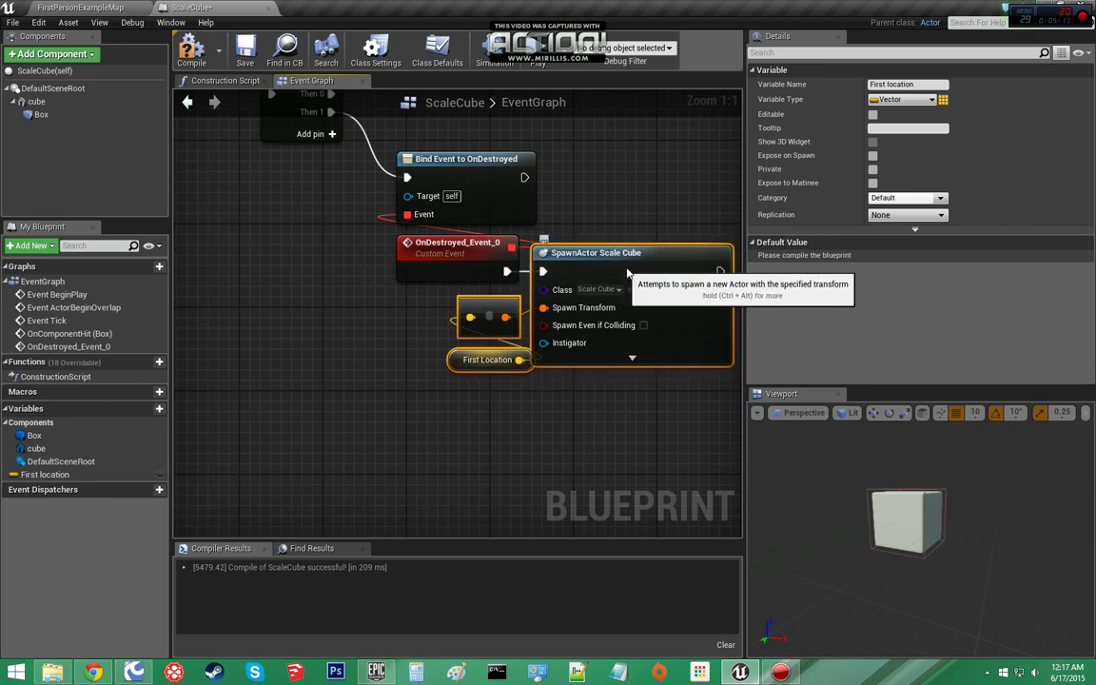
scroll(350, 323, down, 2)
Shift the Sequence, Delay and following nodes left beside OnComponentHit, and compile ScaleCube
right_drag(351, 323, 373, 347)
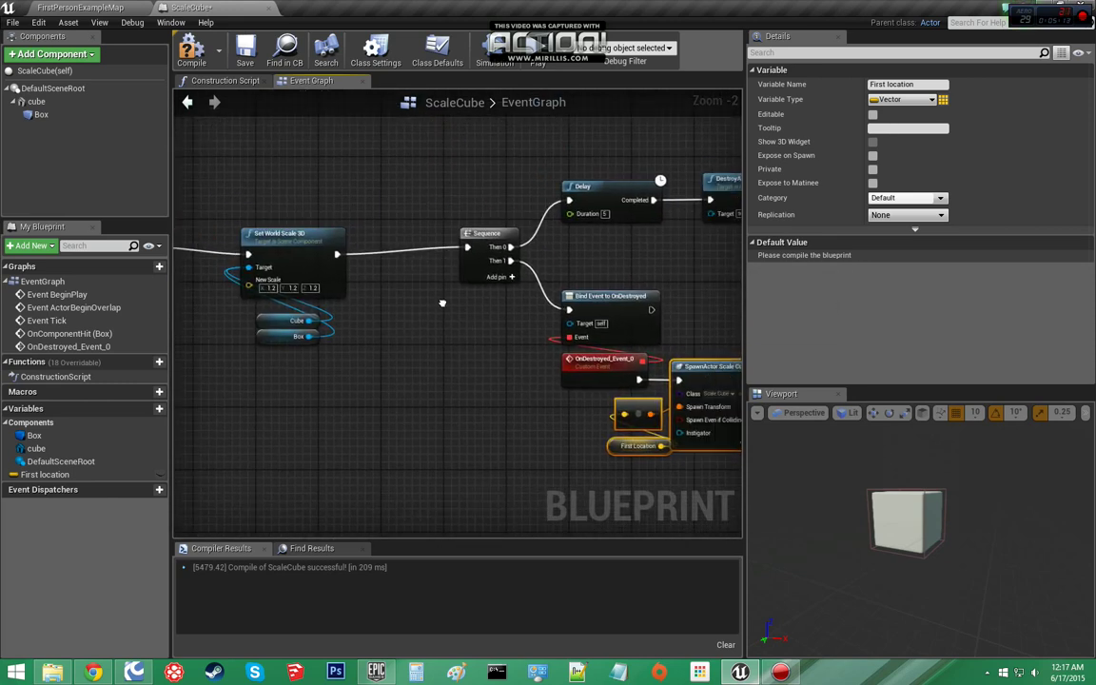
scroll(373, 347, down, 1)
drag(372, 347, 625, 179)
drag(550, 216, 468, 225)
right_drag(468, 226, 584, 228)
click(192, 50)
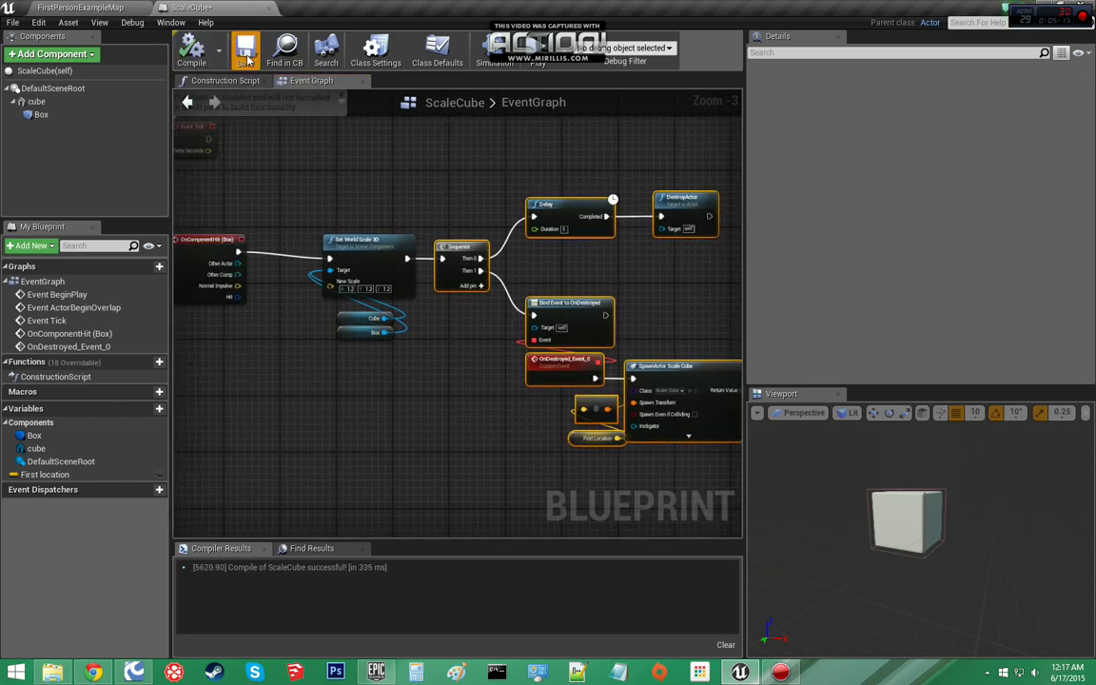
right_drag(296, 200, 406, 206)
drag(294, 259, 326, 264)
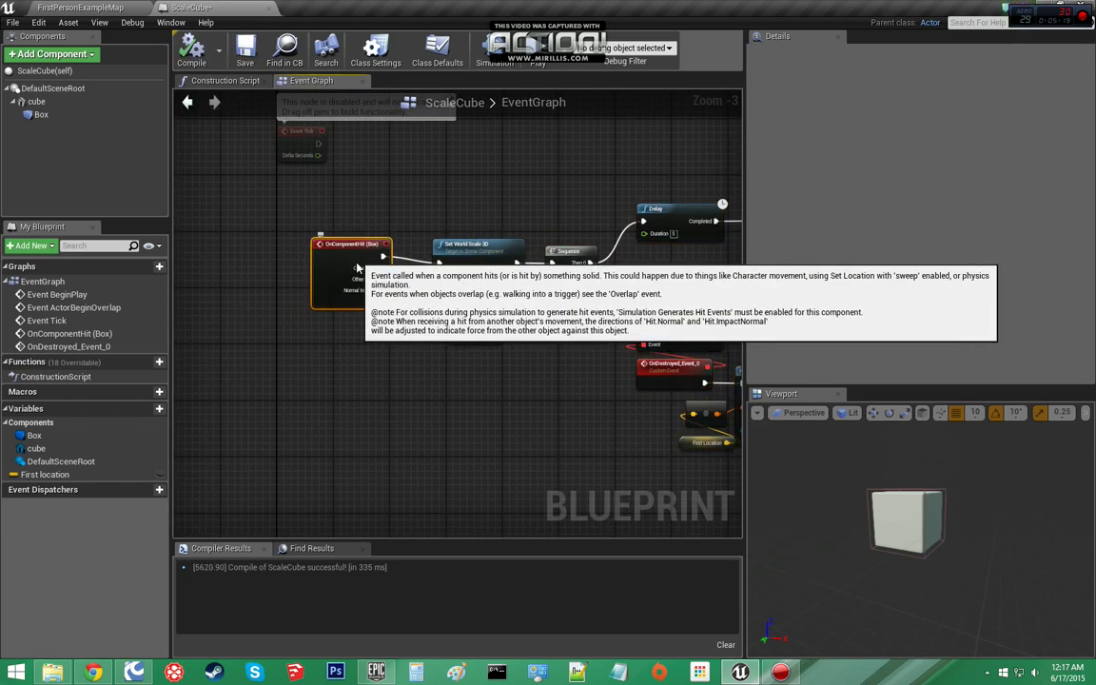
Show the Box component's Details scrolled down to Collision, and save the blueprint
click(96, 118)
scroll(763, 227, down, 3)
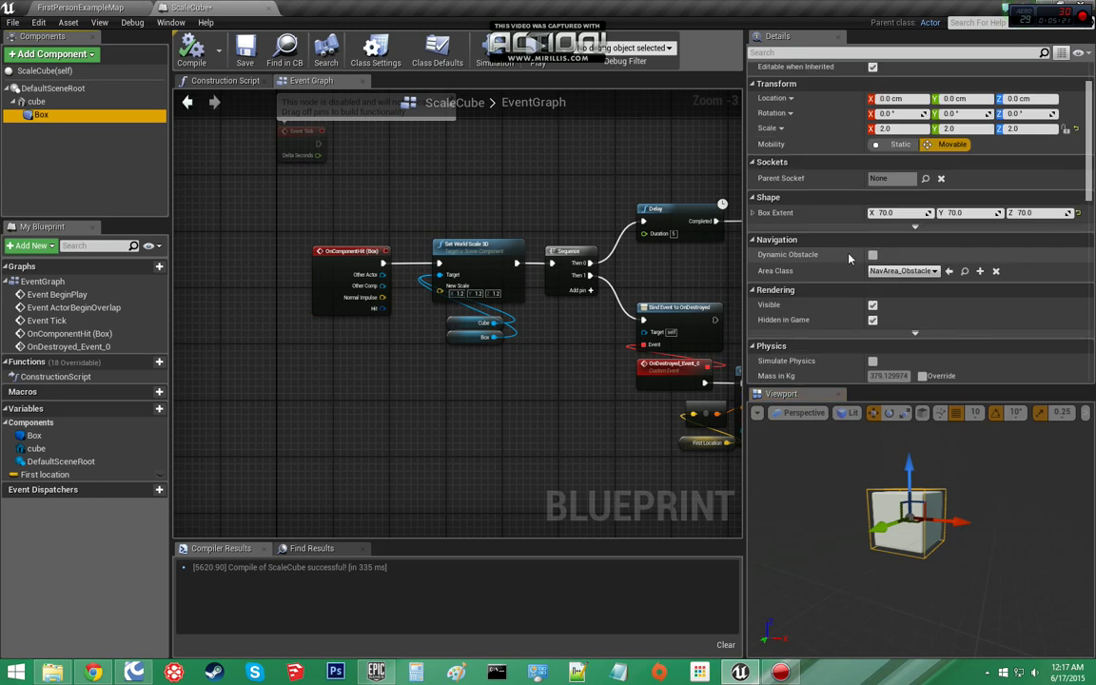
scroll(763, 227, down, 3)
scroll(849, 258, down, 2)
scroll(849, 258, down, 3)
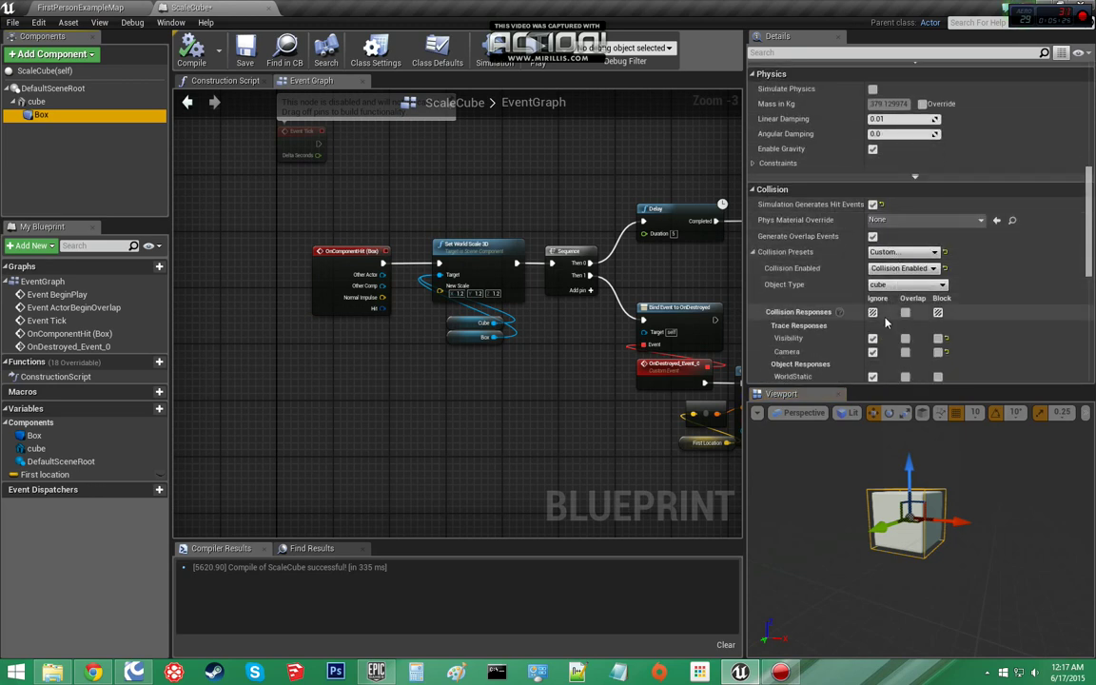
scroll(796, 286, down, 3)
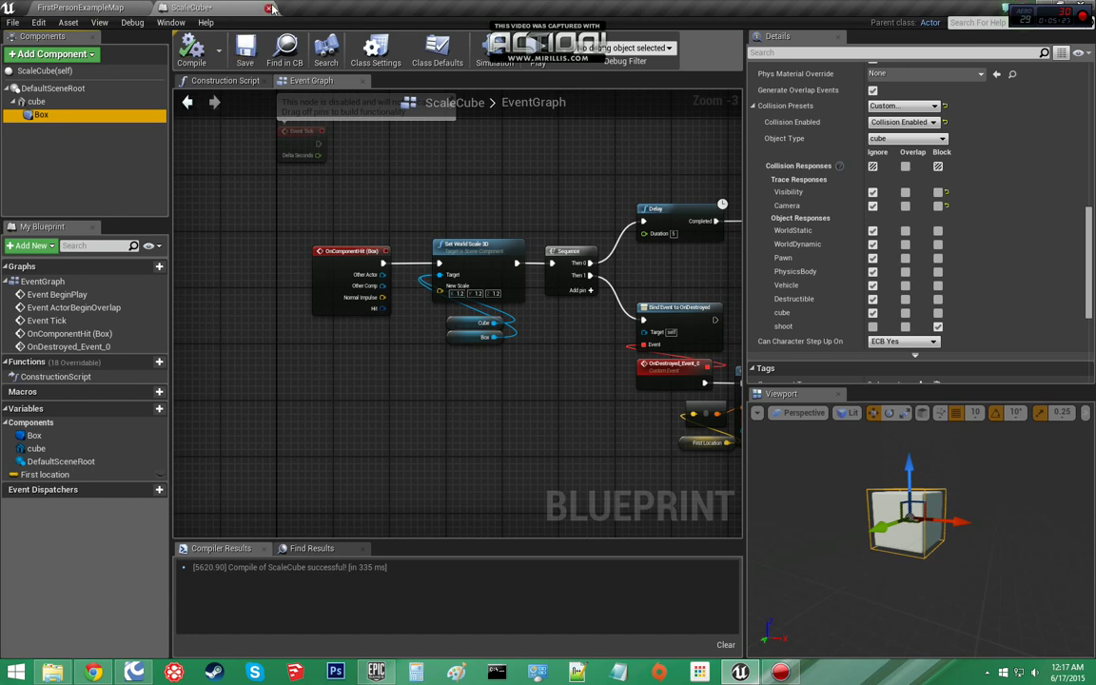
click(245, 49)
Place a ScaleCube actor on the floor in the middle of FirstPersonExampleMap and save the map
click(81, 6)
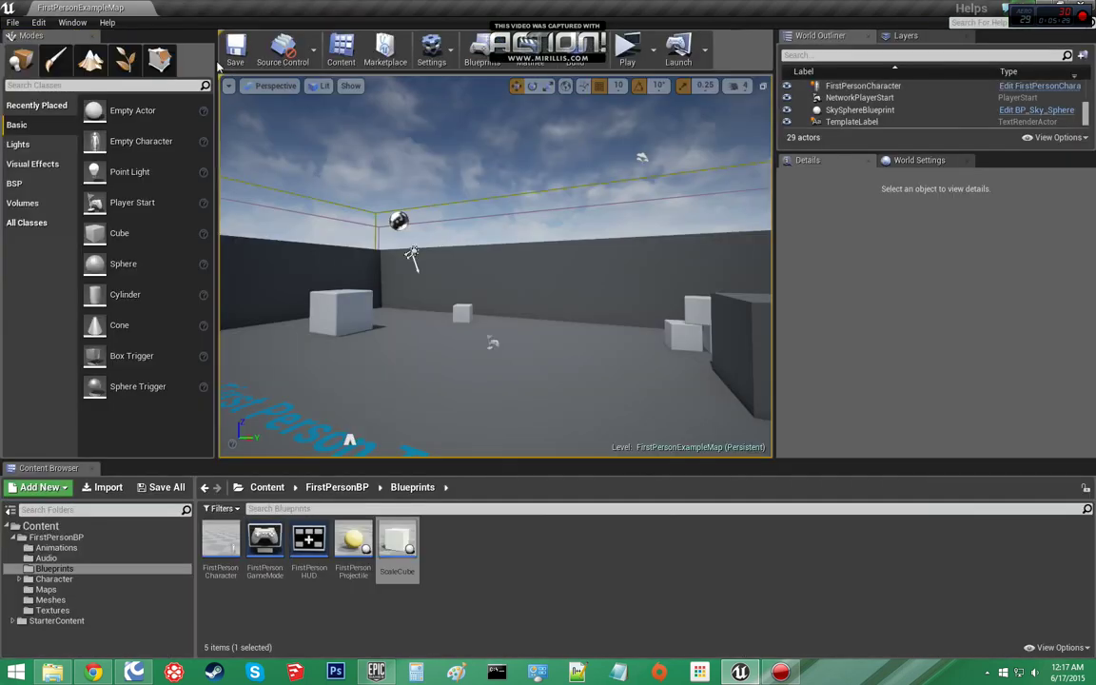
drag(404, 547, 501, 350)
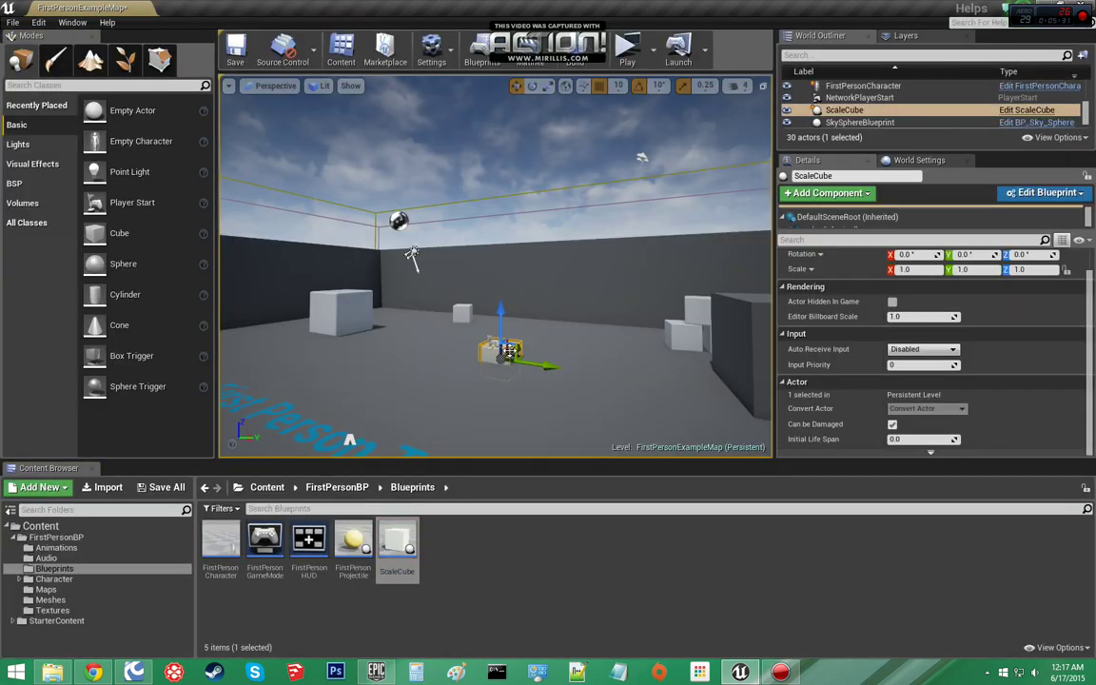
right_drag(495, 322, 487, 332)
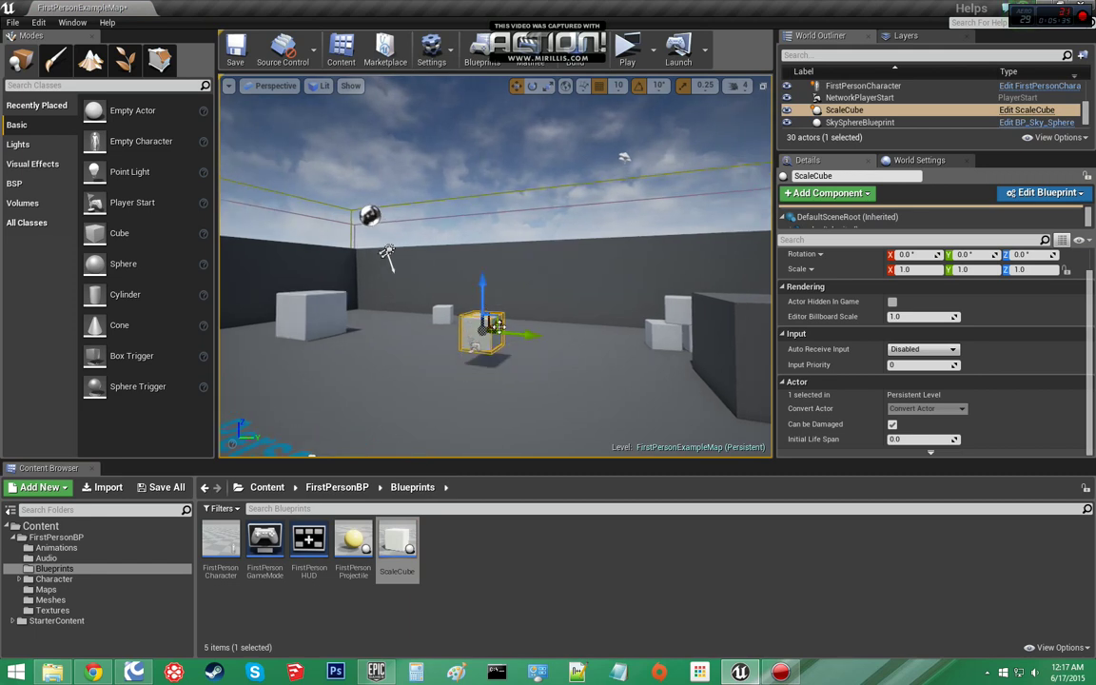
right_drag(513, 338, 513, 306)
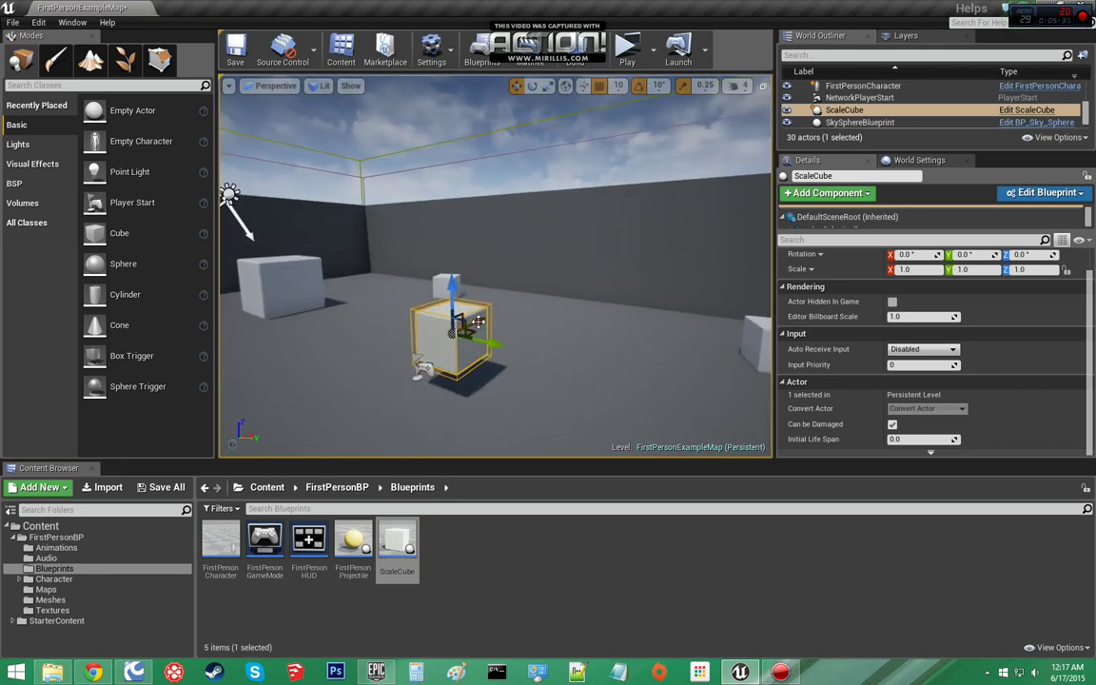
mouse_move(512, 308)
mouse_down()
mouse_move(526, 301)
mouse_move(533, 229)
mouse_up()
key(ctrl+s)
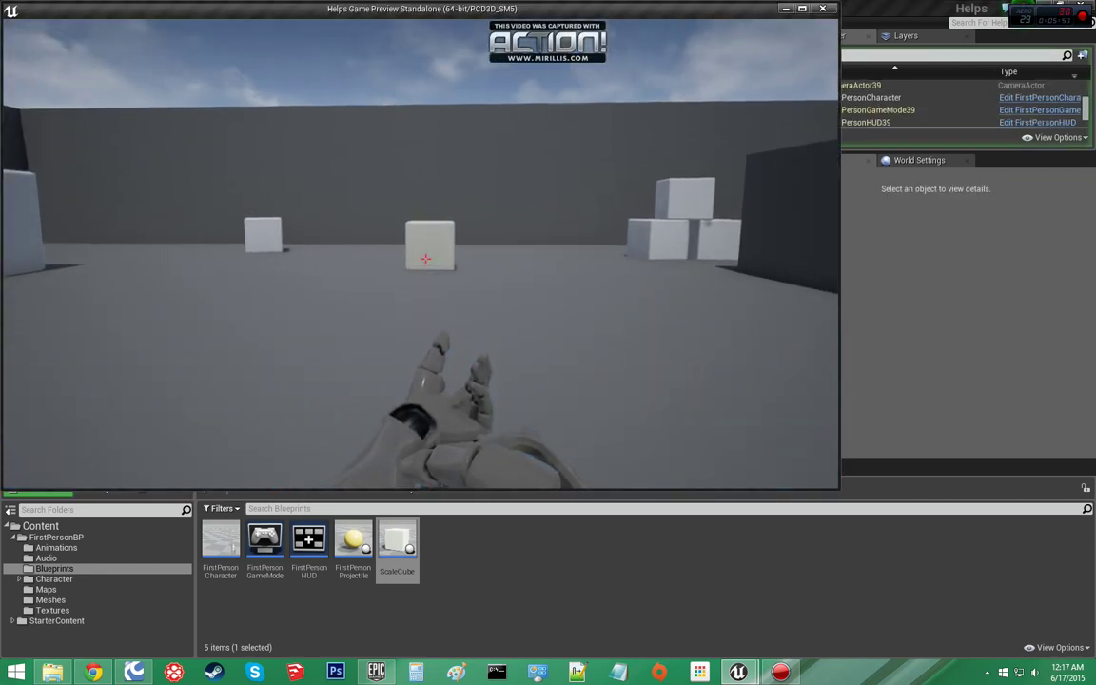
Shoot a projectile at the ScaleCube in the game preview, then stop the preview with Esc
click(425, 258)
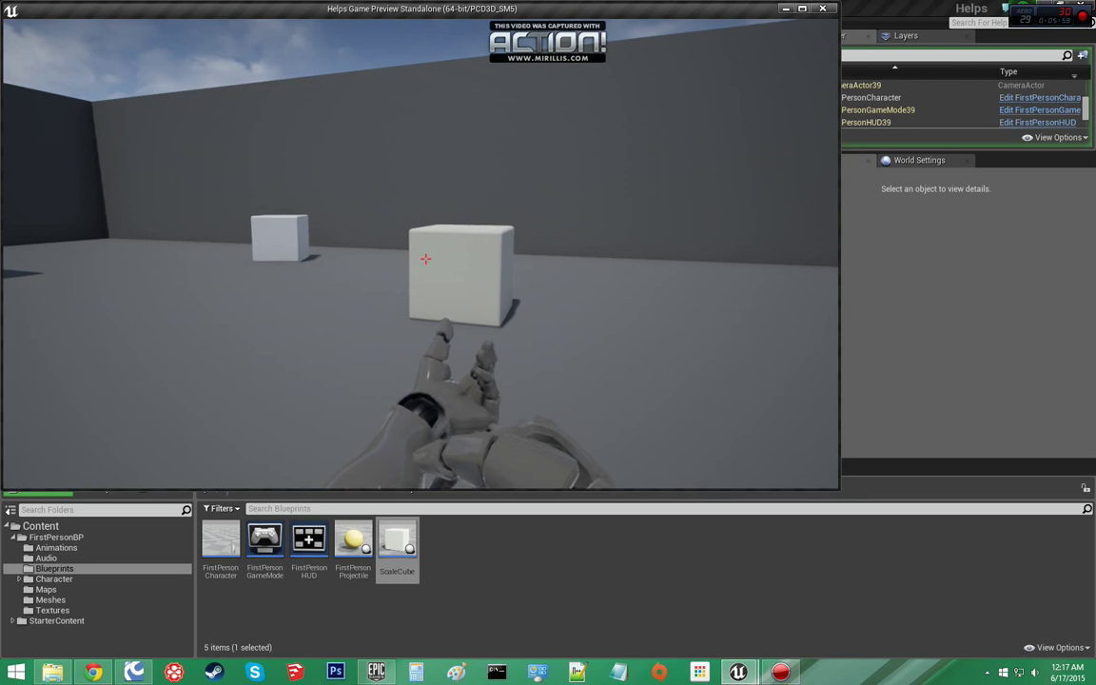
key(Escape)
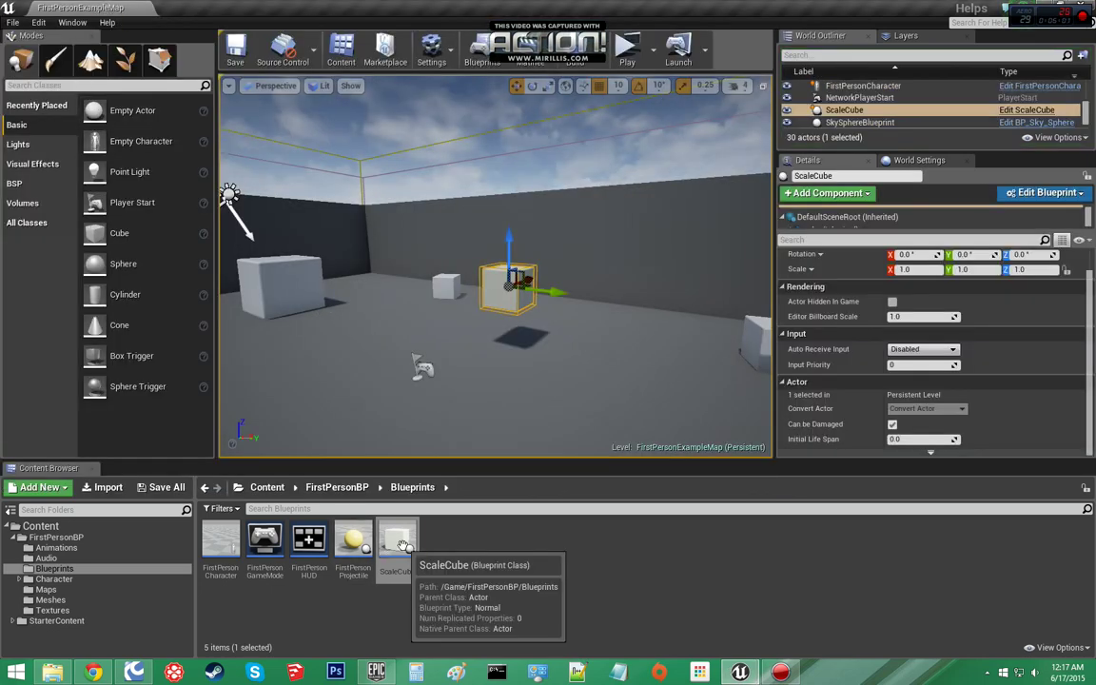
In ScaleCube, uncheck Hidden in Game on the Box, recompile, and play in a standalone window
double_click(395, 540)
scroll(823, 287, down, 1)
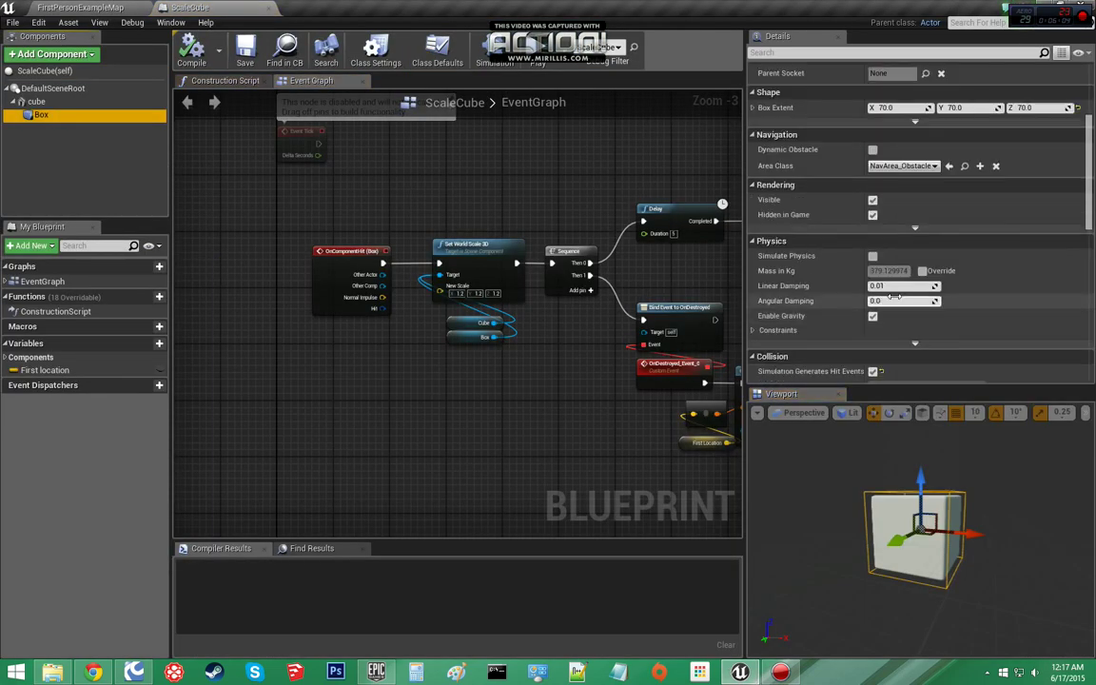
click(872, 215)
click(188, 46)
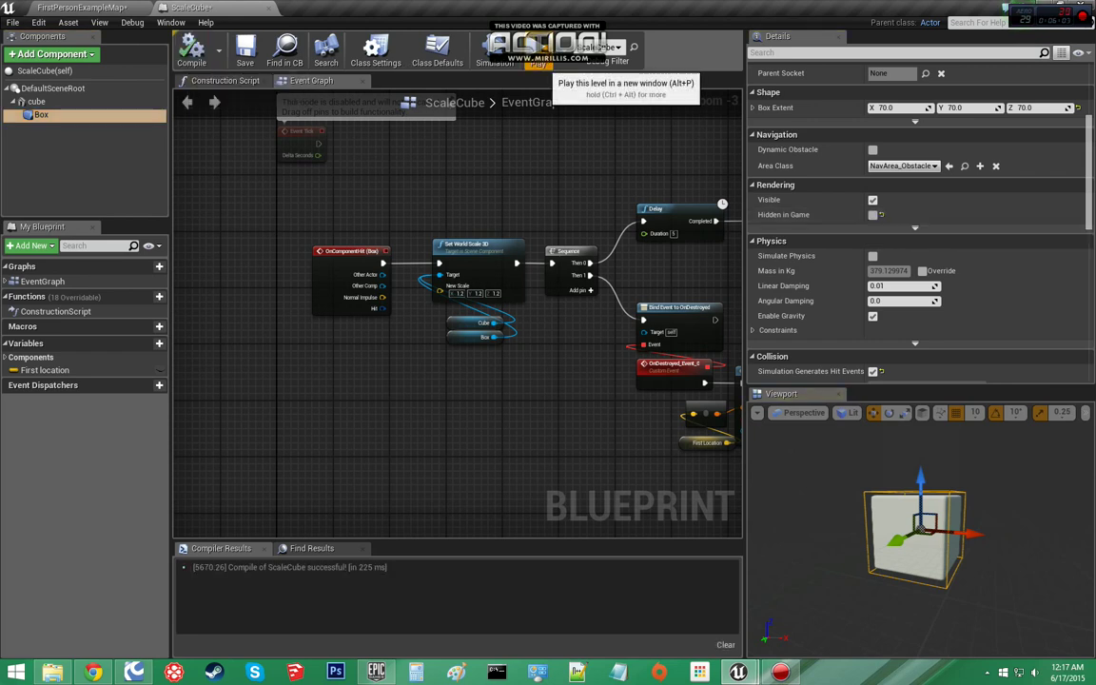
click(539, 63)
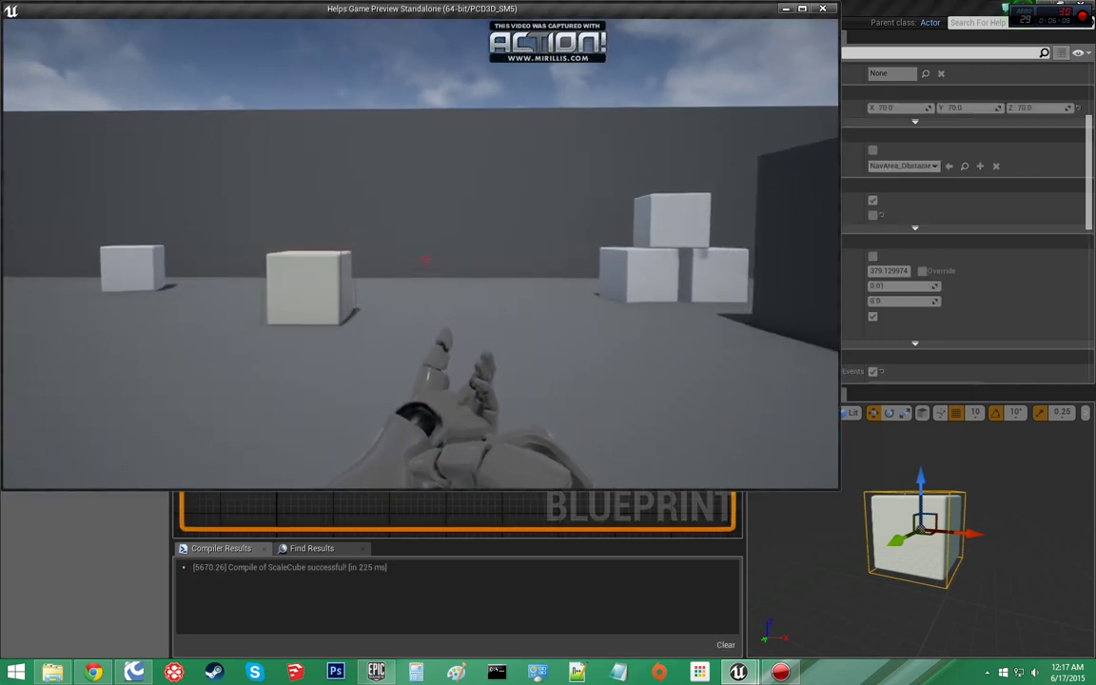
Fire a projectile at the ScaleCube to watch it grow, get destroyed and respawn
click(425, 259)
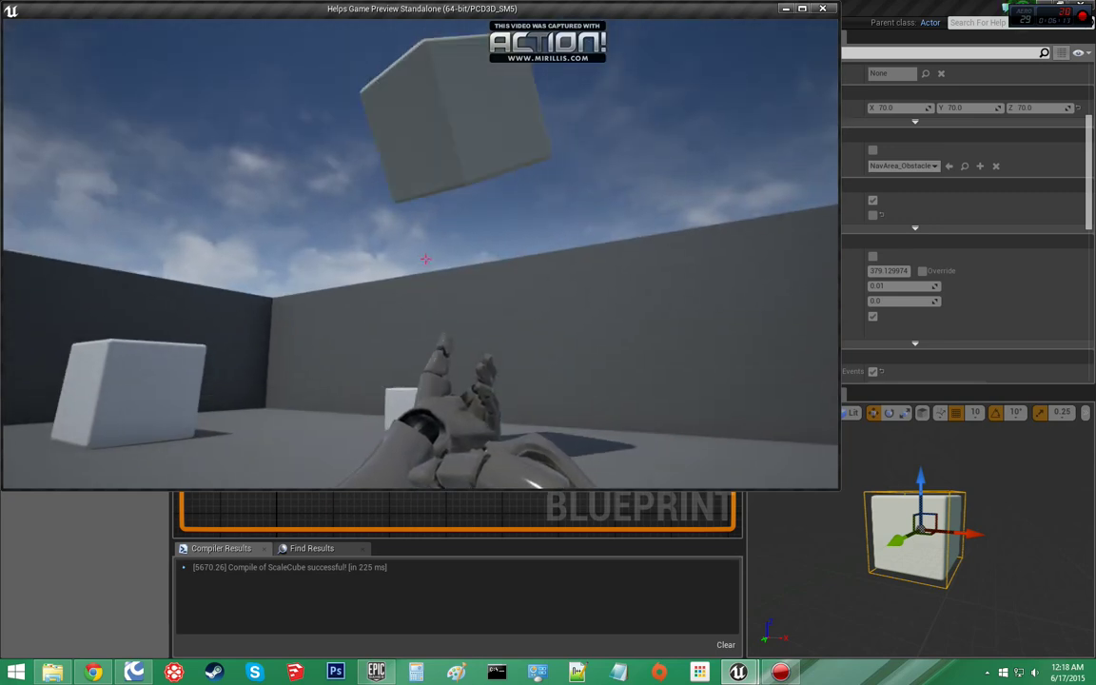